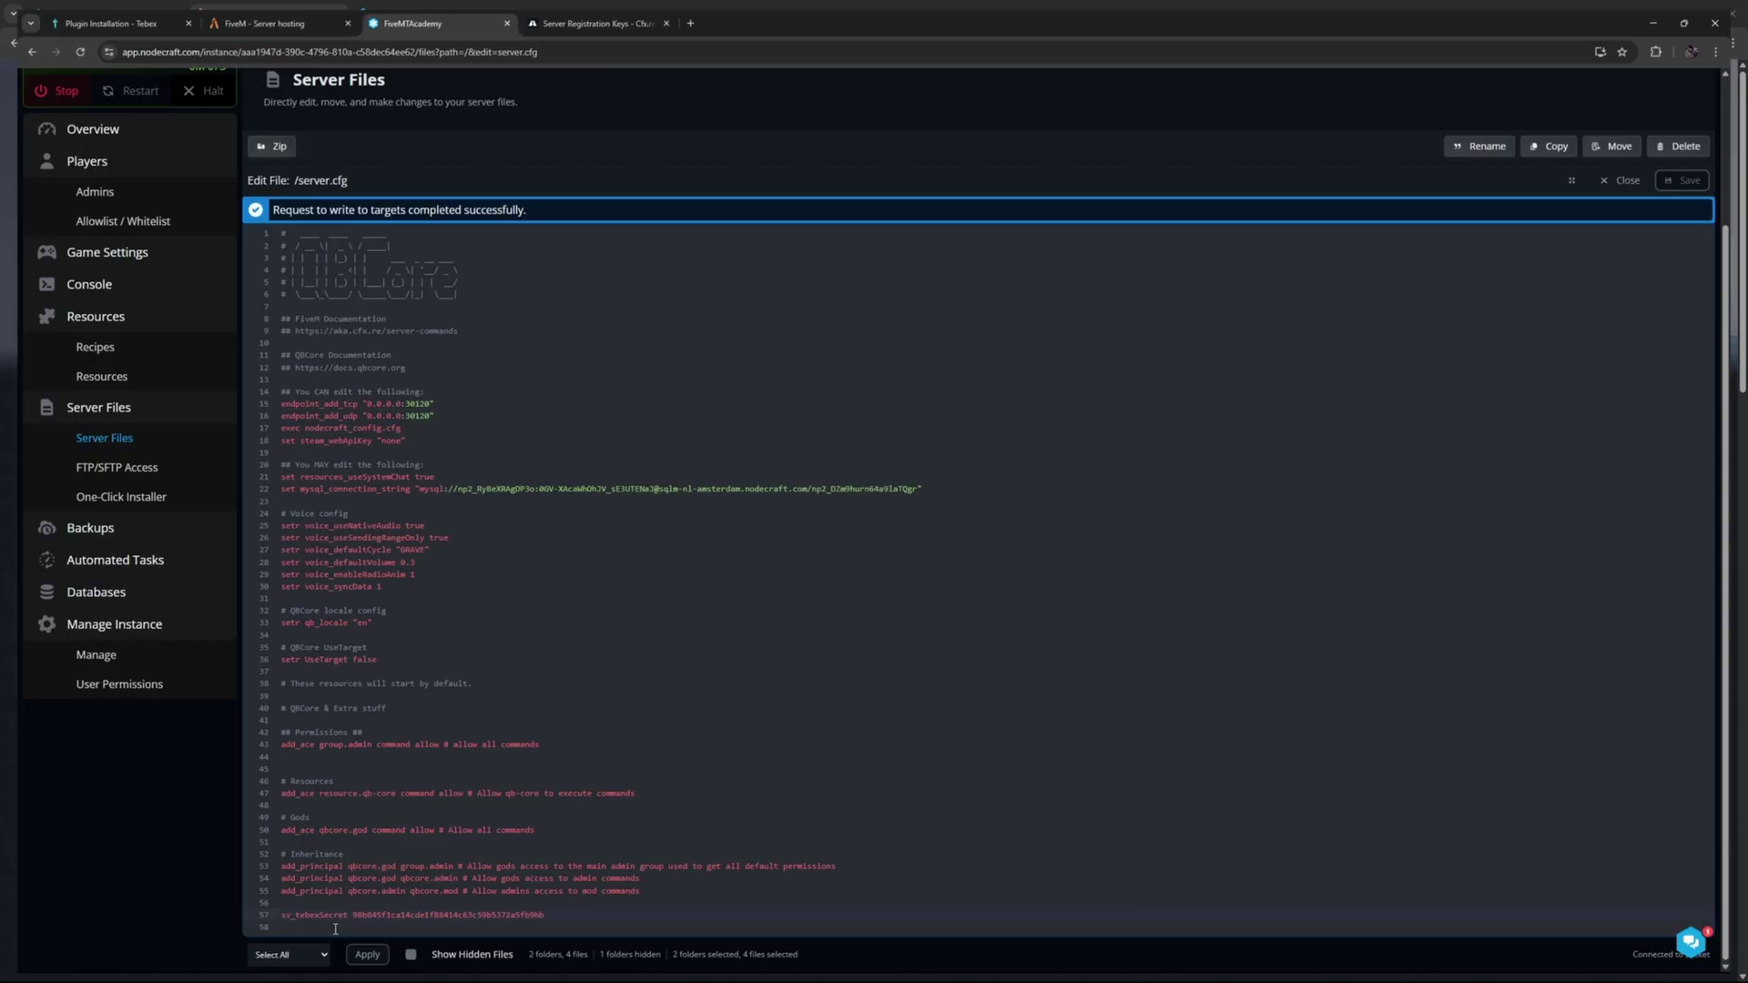
View the server console and link a package to Full Setup Game Server
click(82, 284)
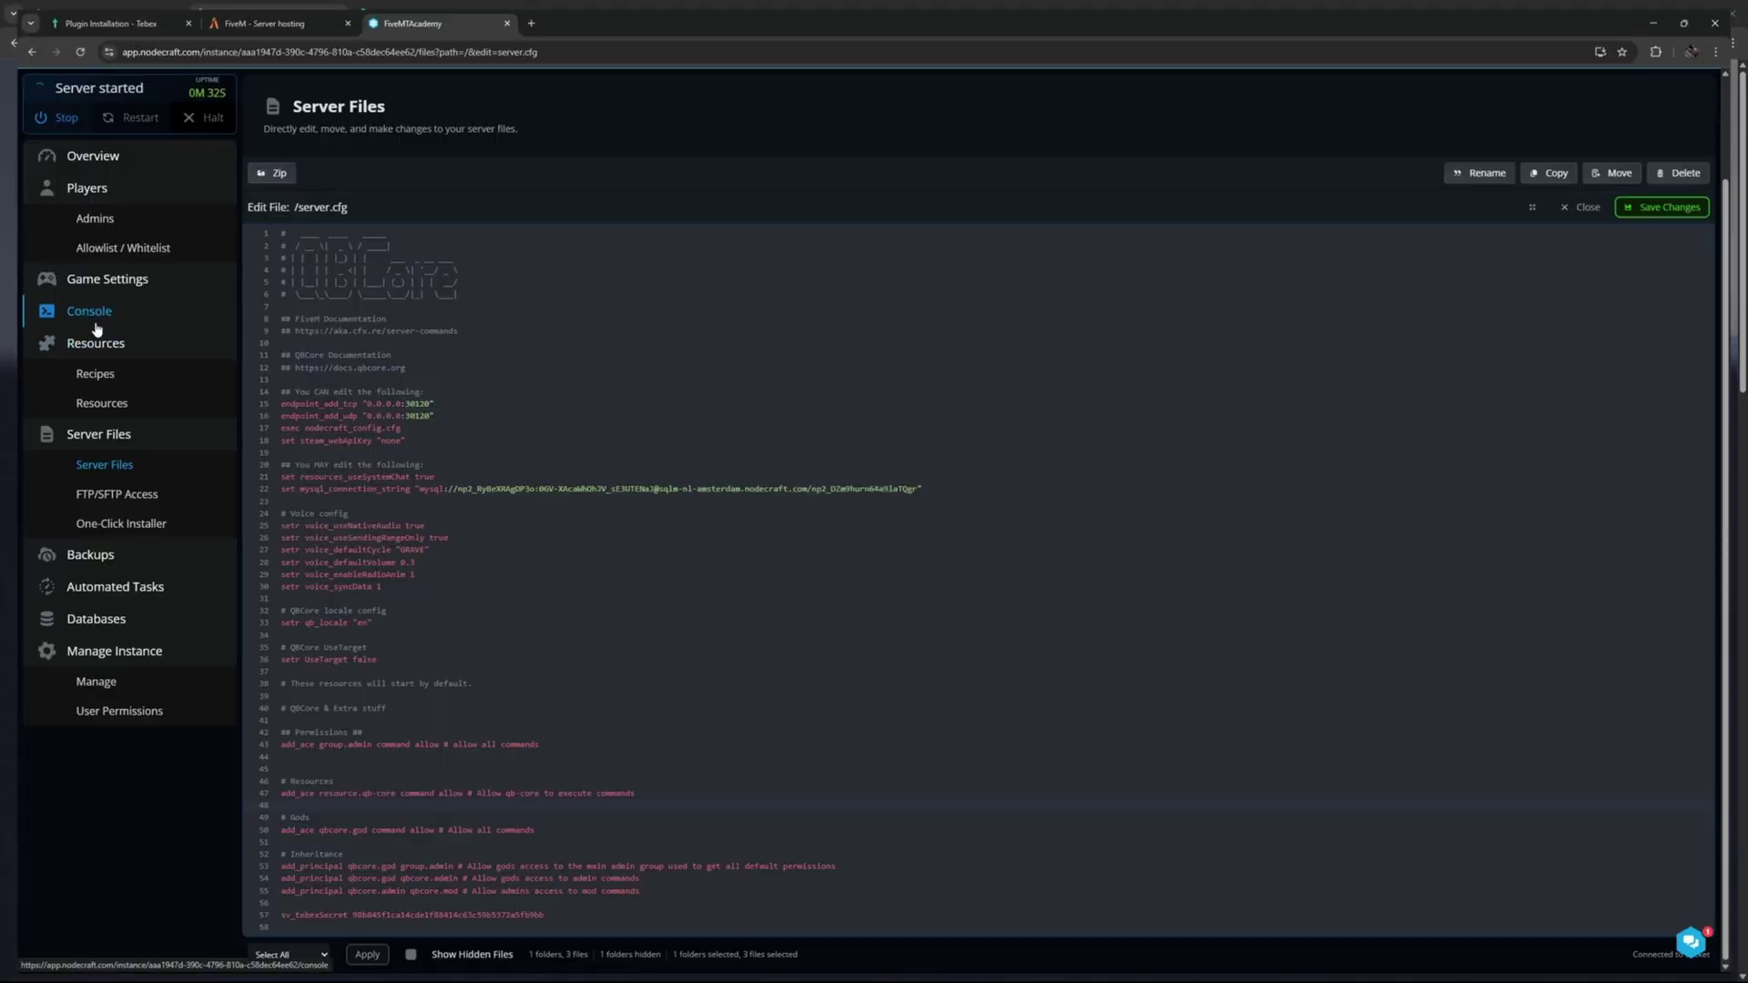
click(88, 320)
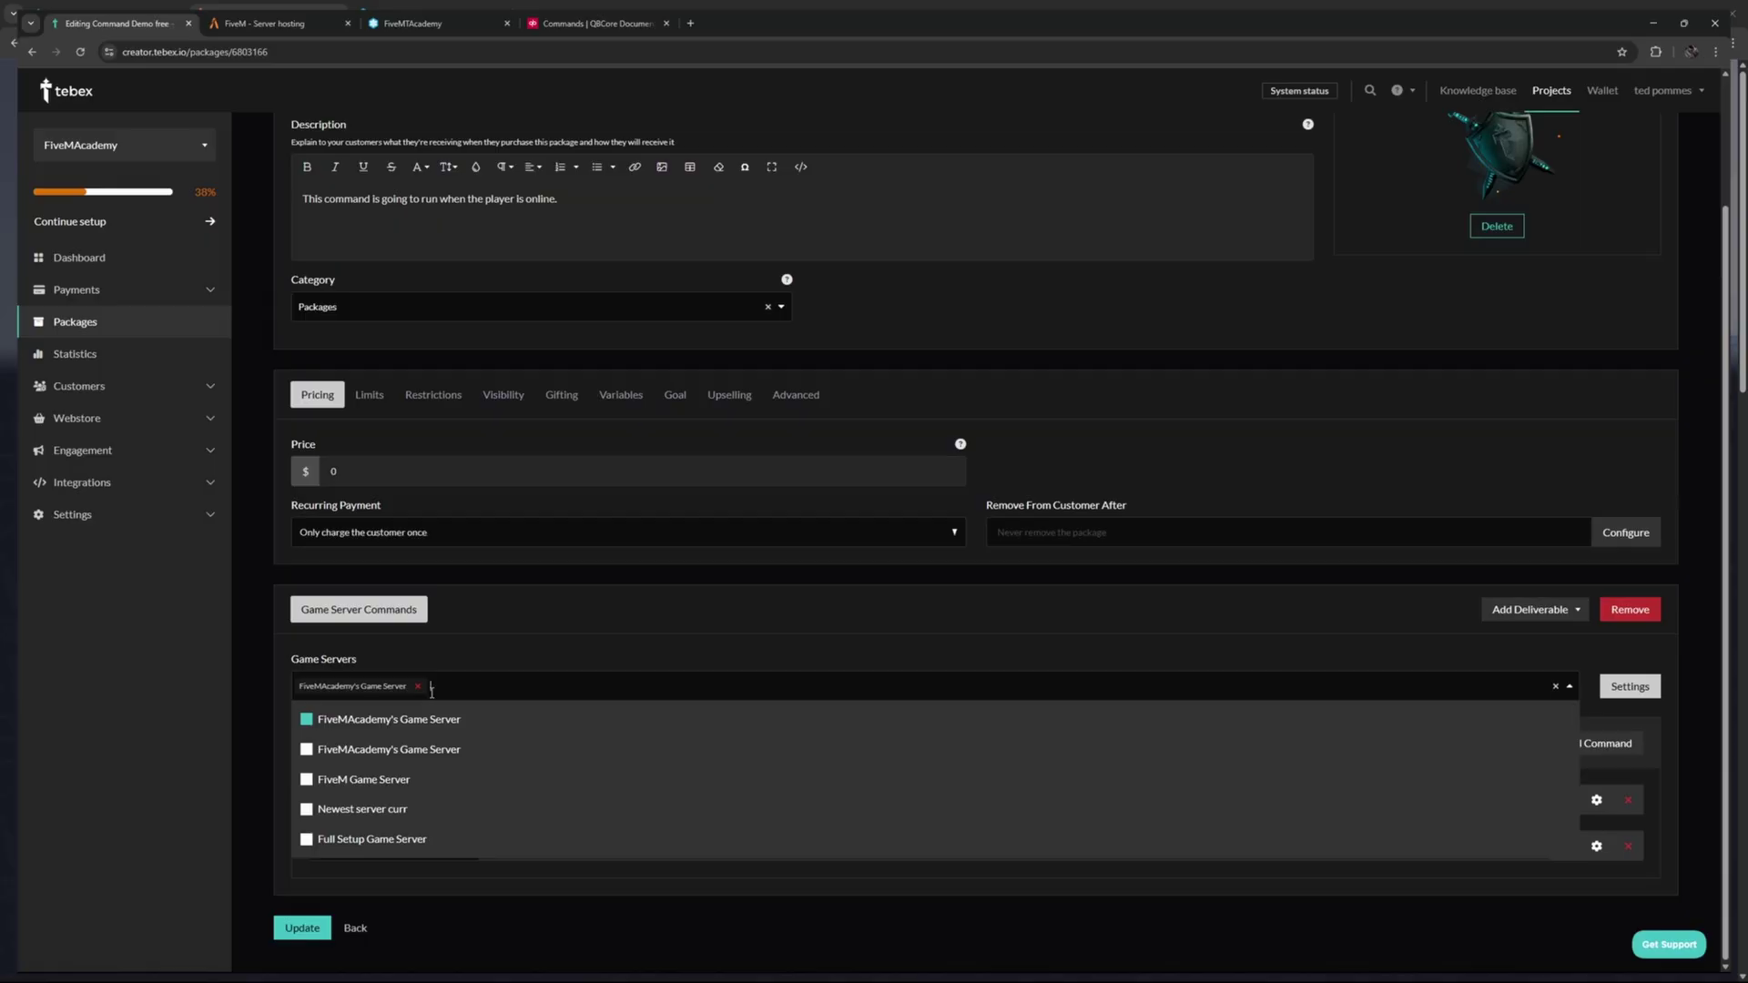
click(307, 839)
click(574, 923)
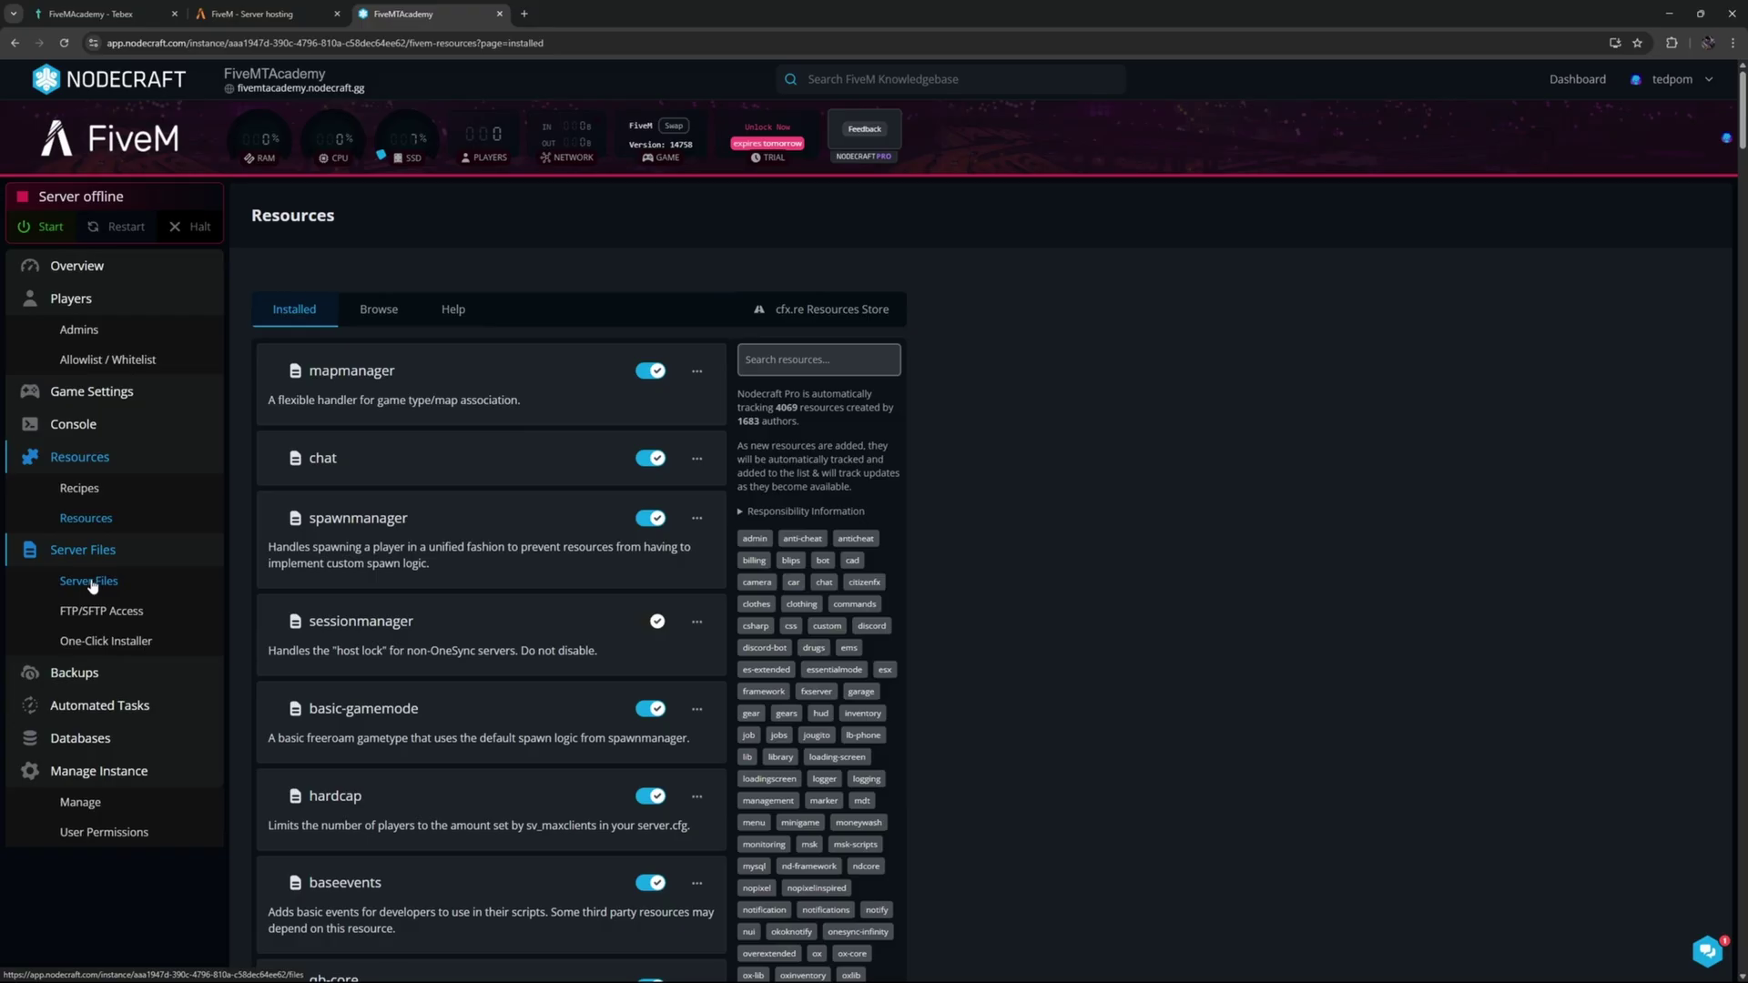
Open server.cfg from Server Files in the editor and scroll through its configuration lines
click(88, 580)
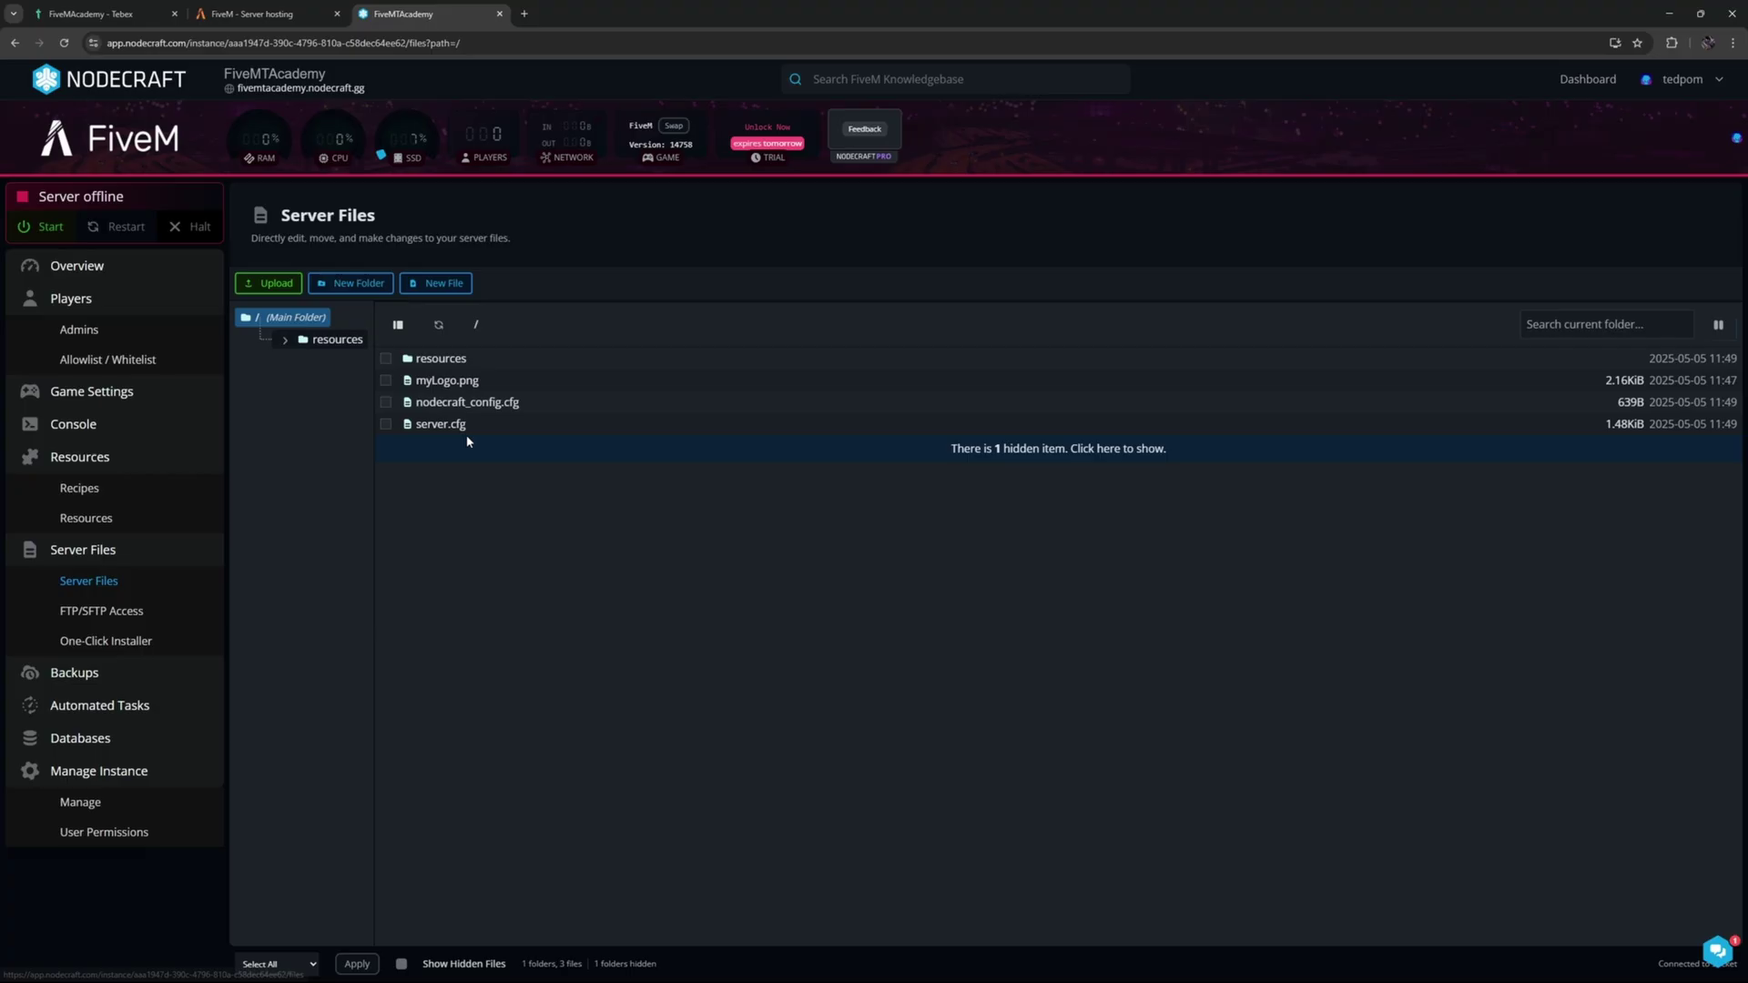
double_click(436, 424)
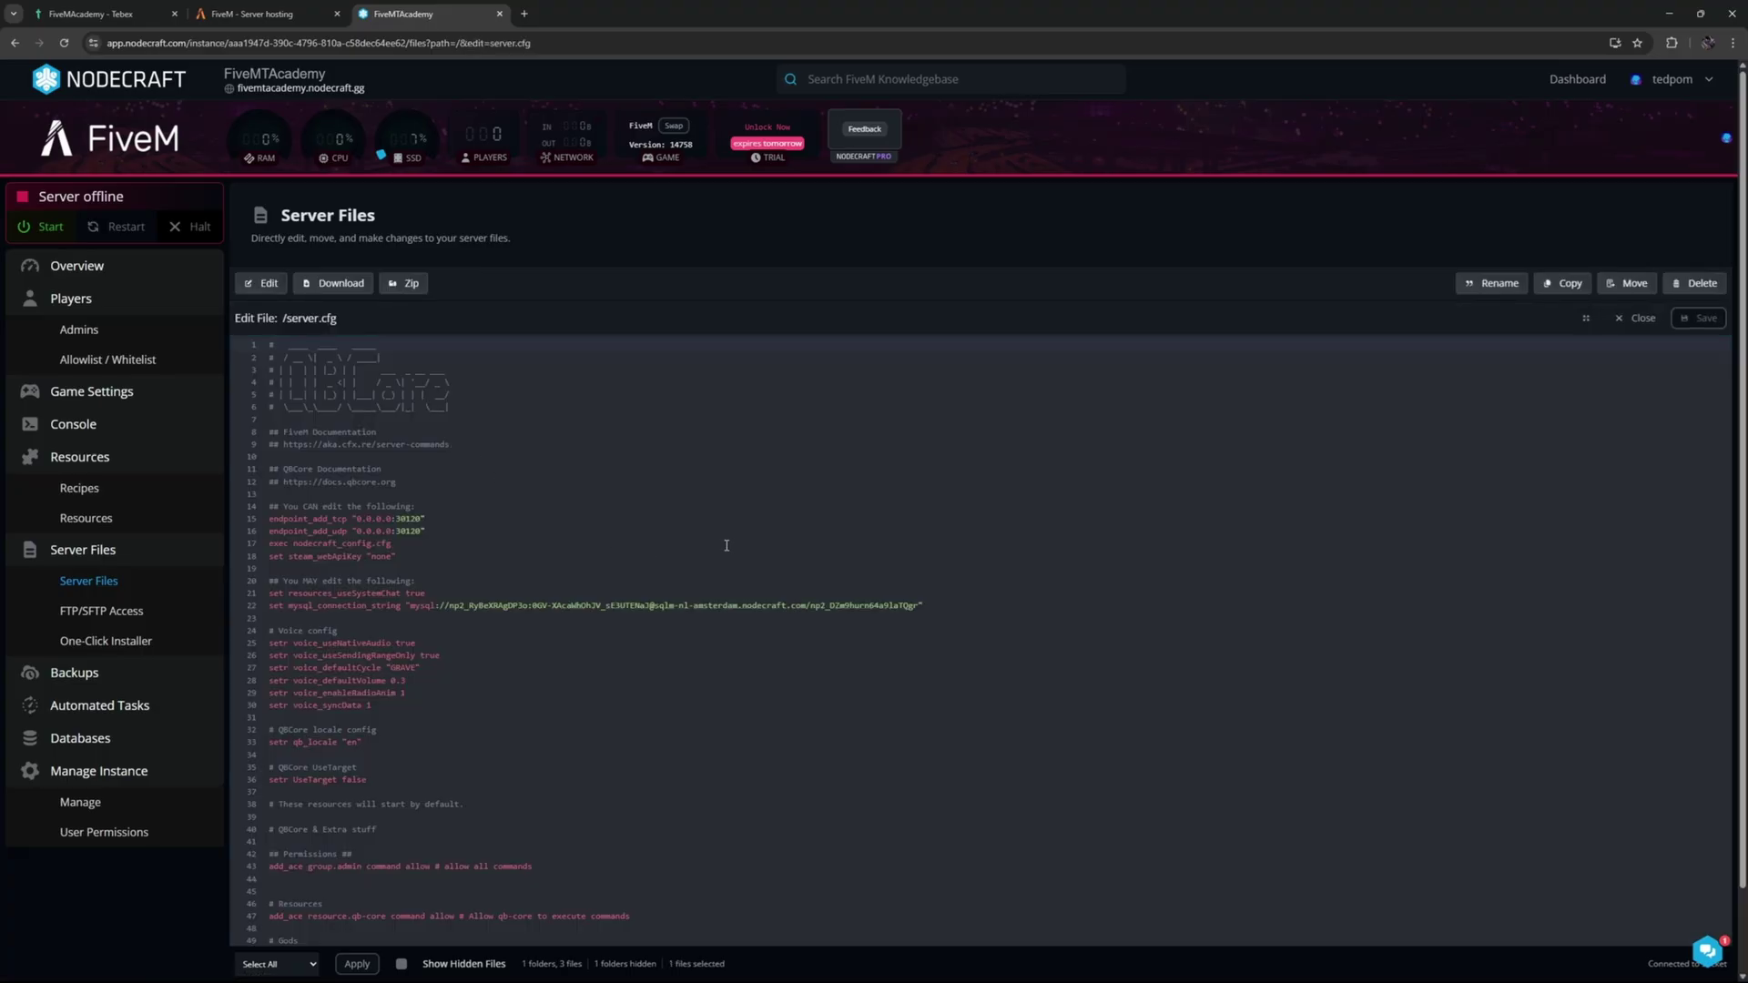
scroll(727, 545, down, 1)
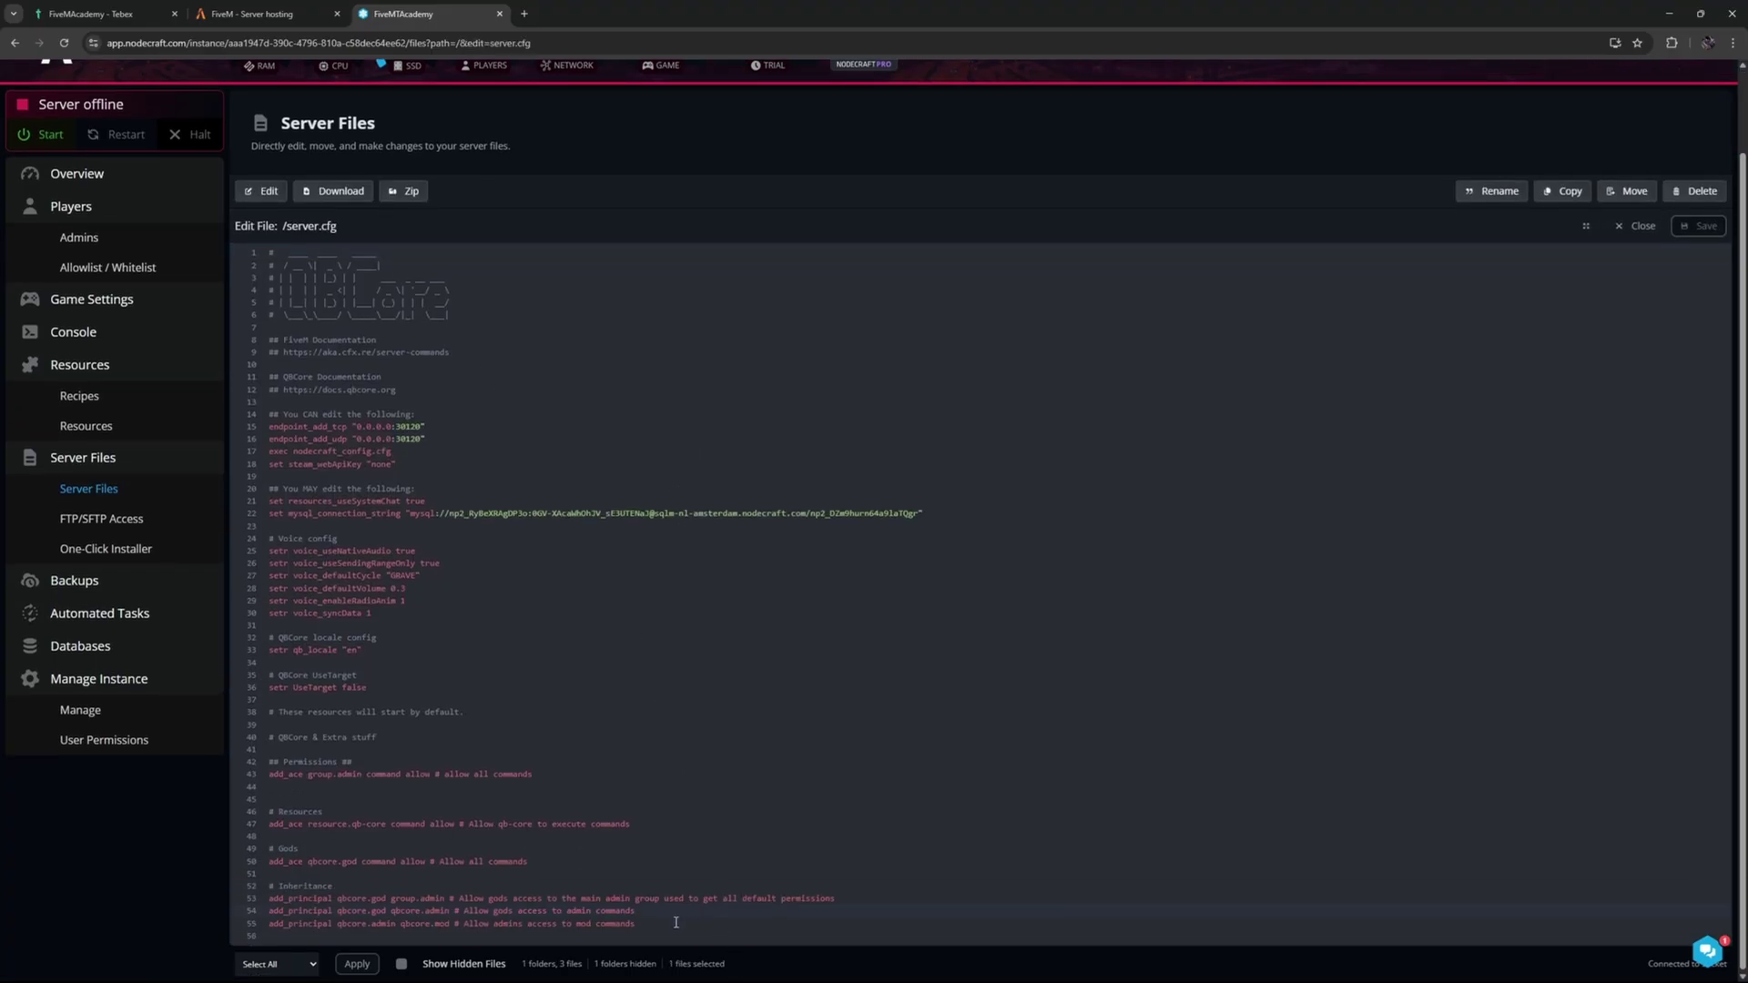
Start a new game server under Integrations and rename it Full Setup Game Server
click(100, 13)
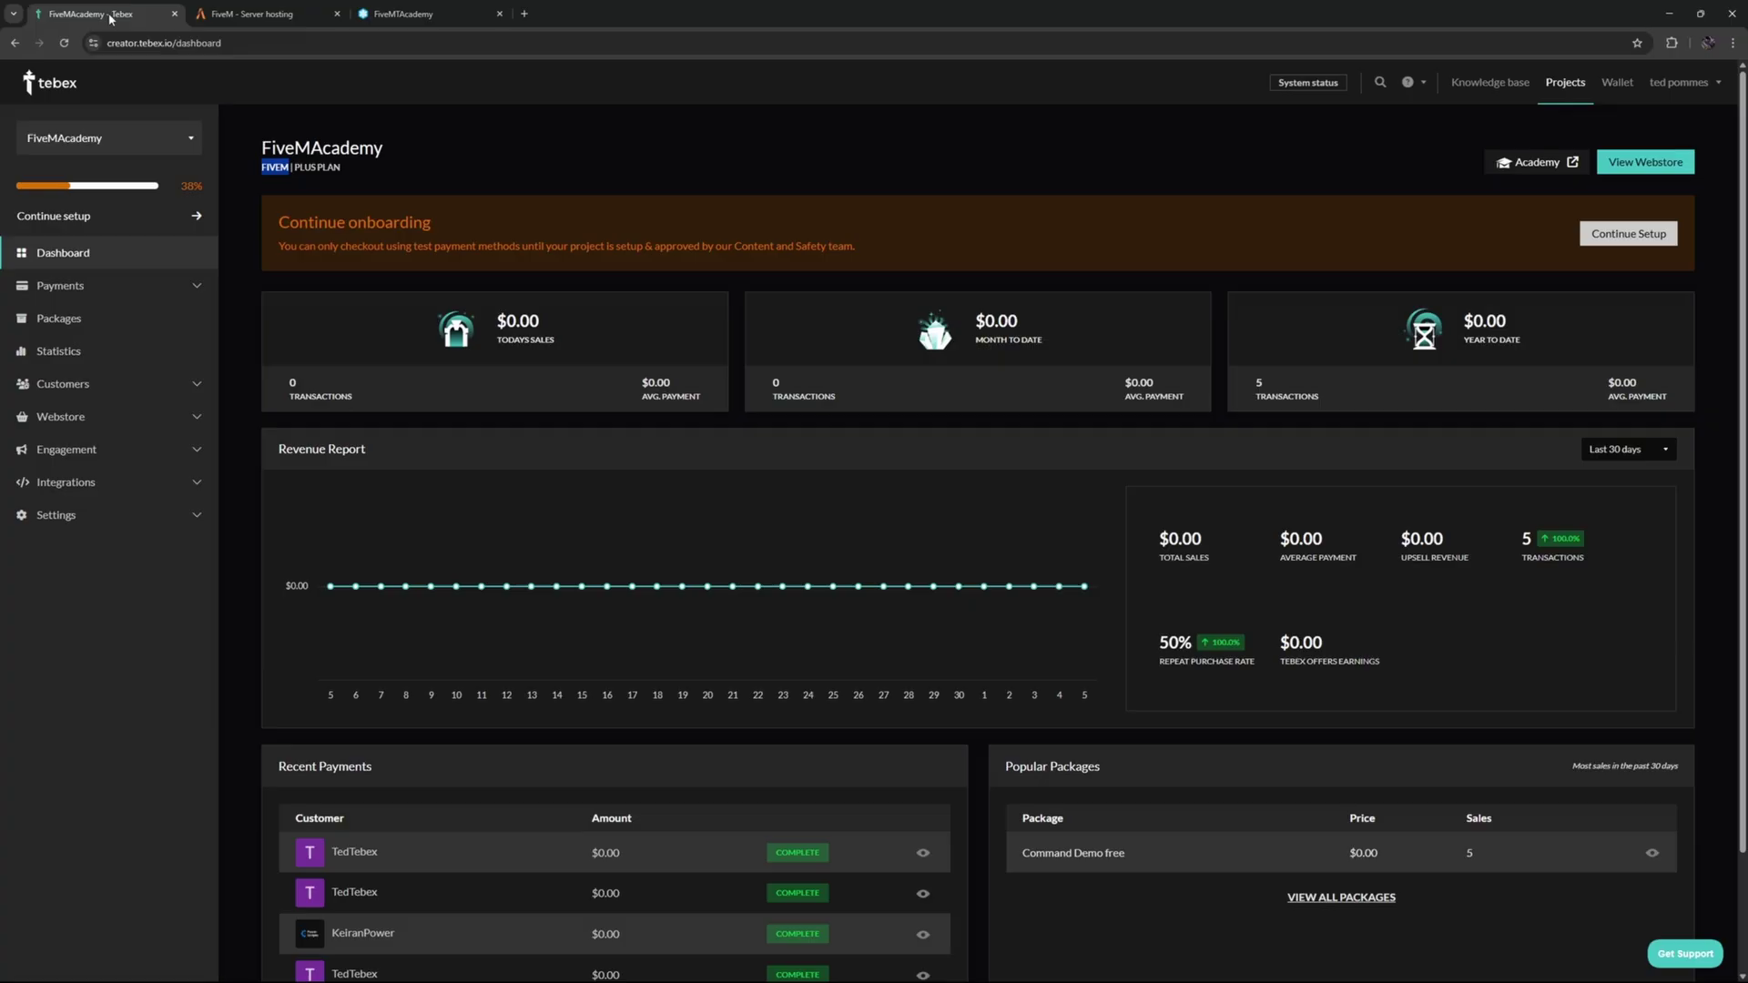
click(77, 483)
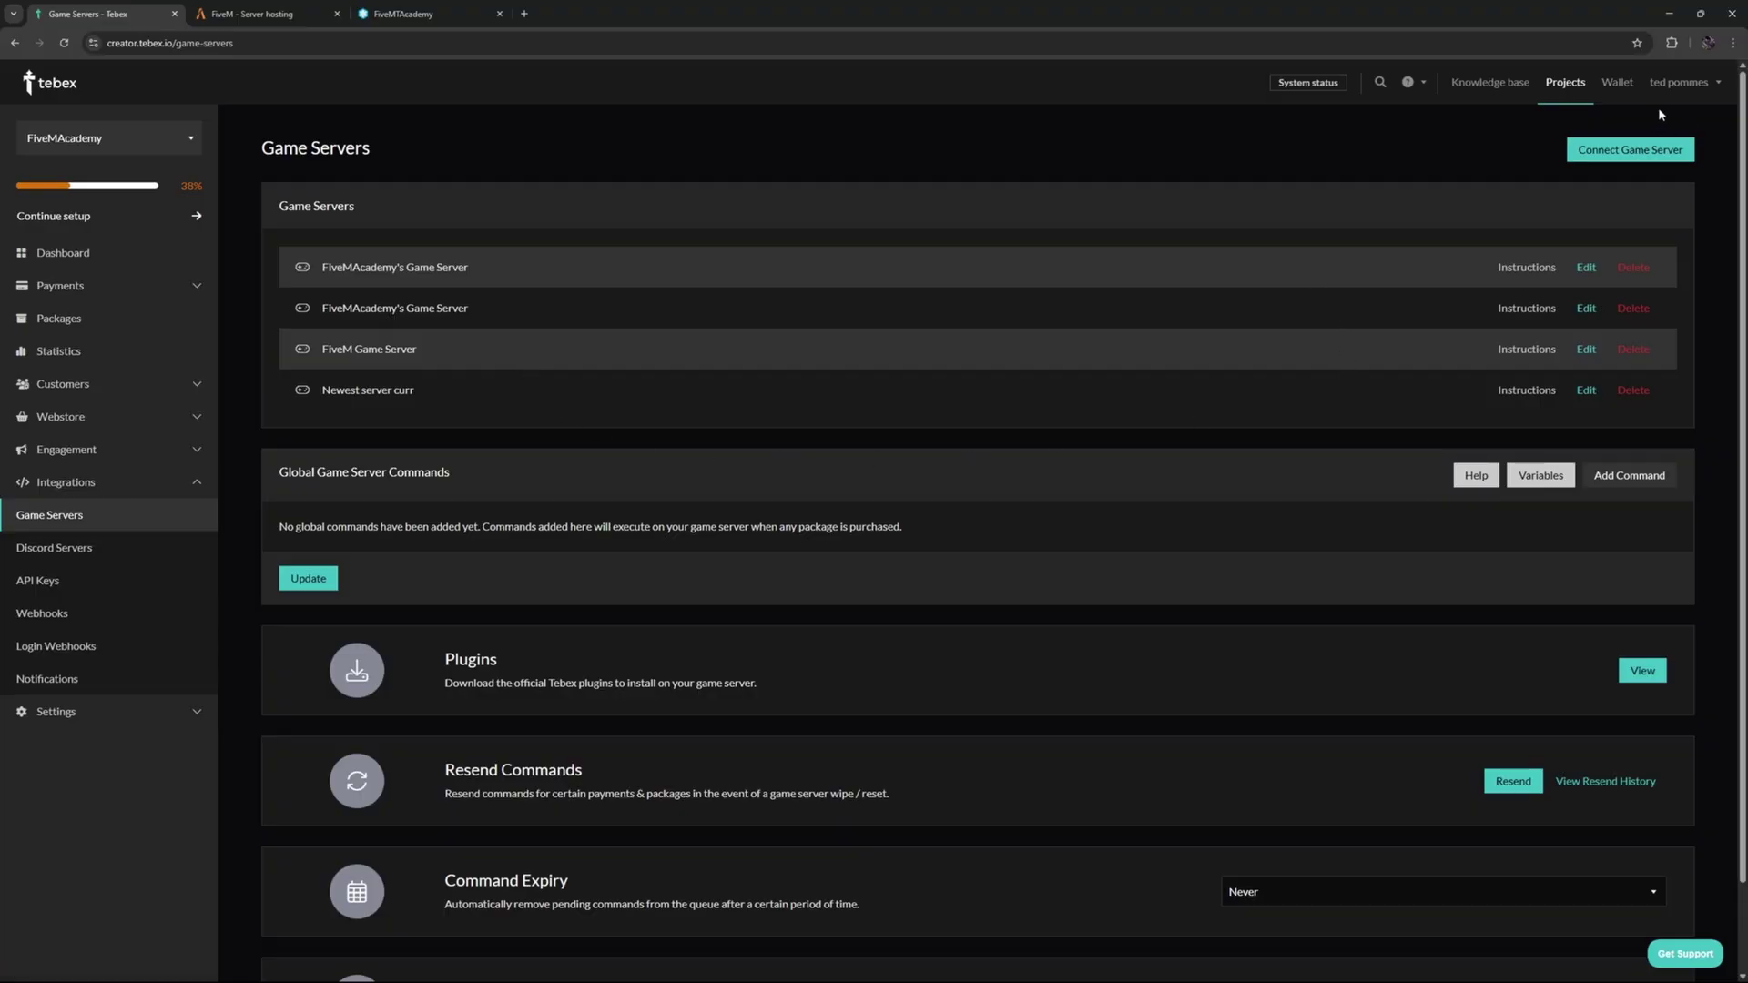
click(1629, 150)
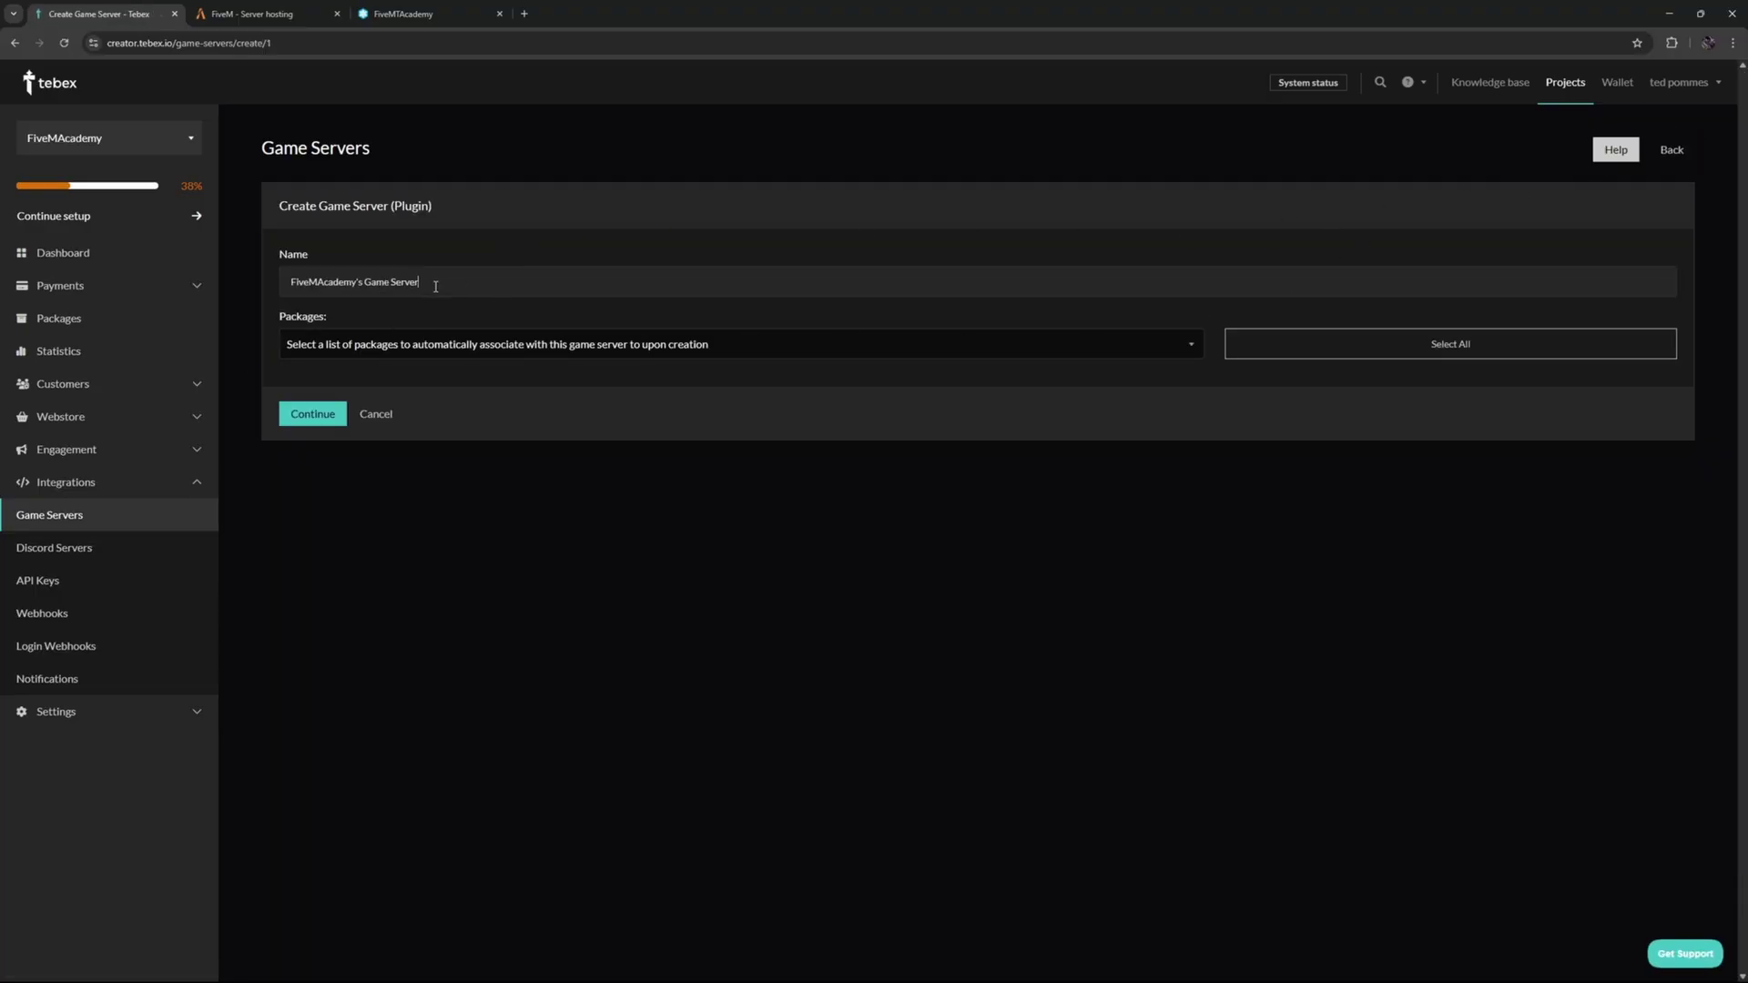
double_click(311, 286)
text(Full Setup Game Server)
Link all five packages, create the server, and copy its secret config line
click(752, 346)
click(1354, 402)
click(1347, 341)
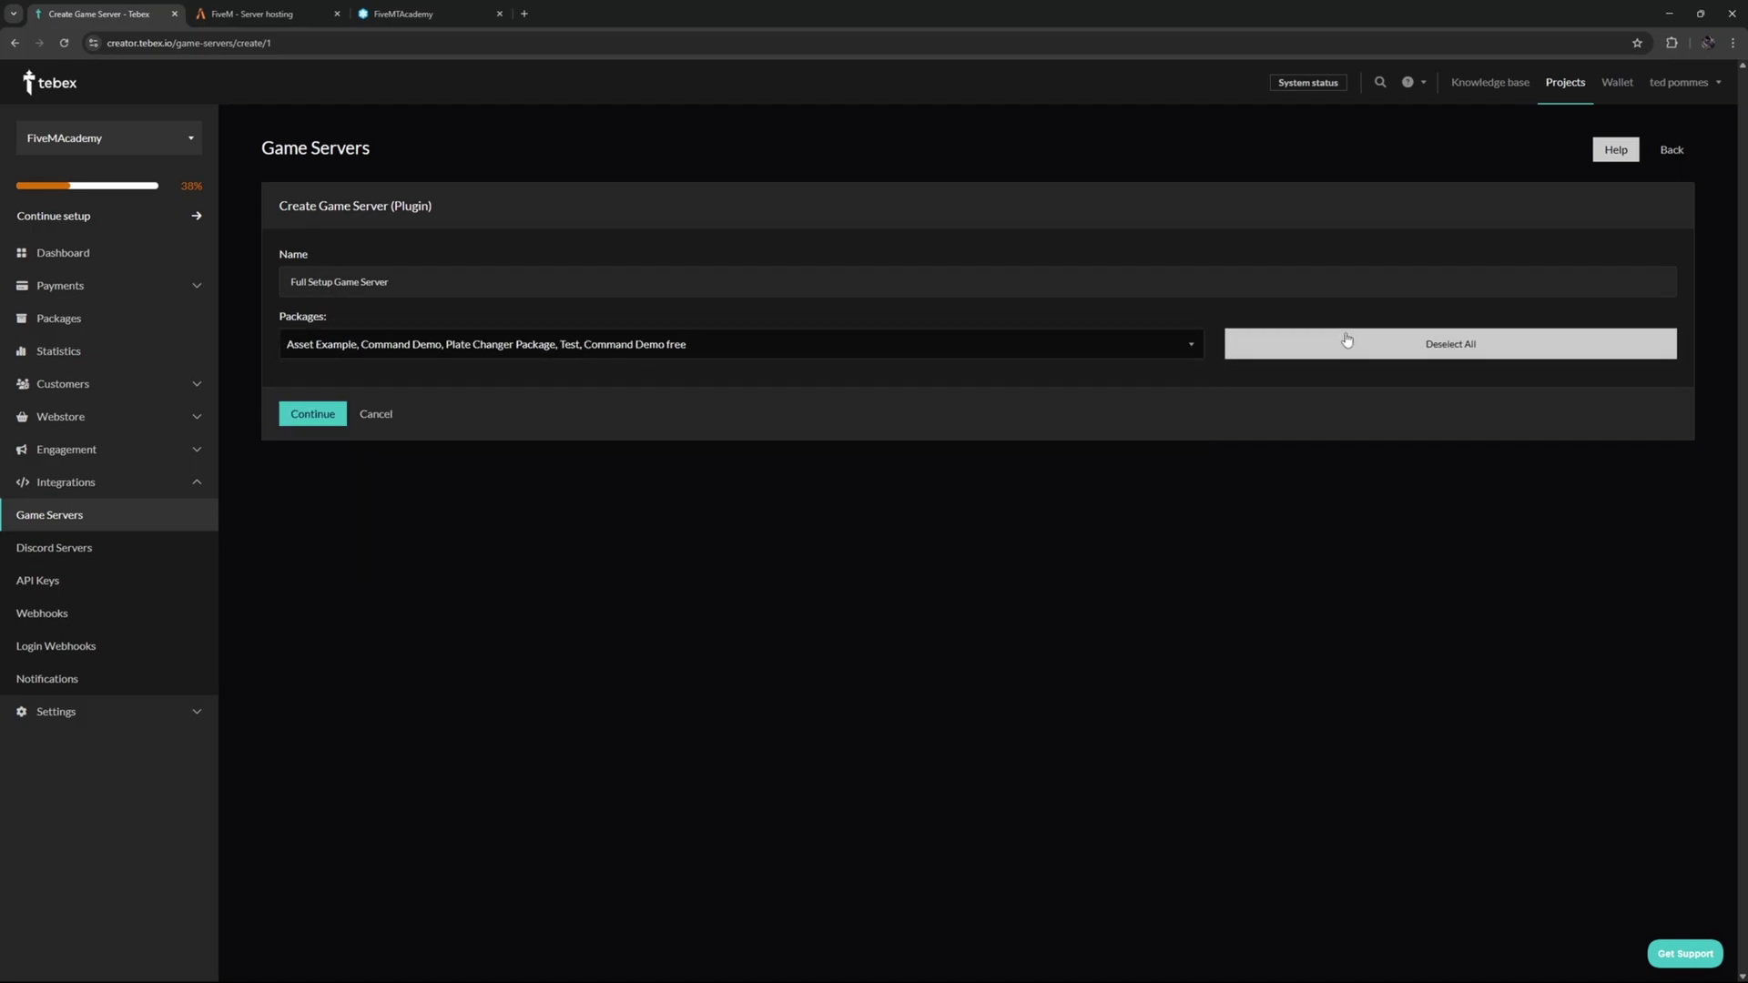
click(313, 414)
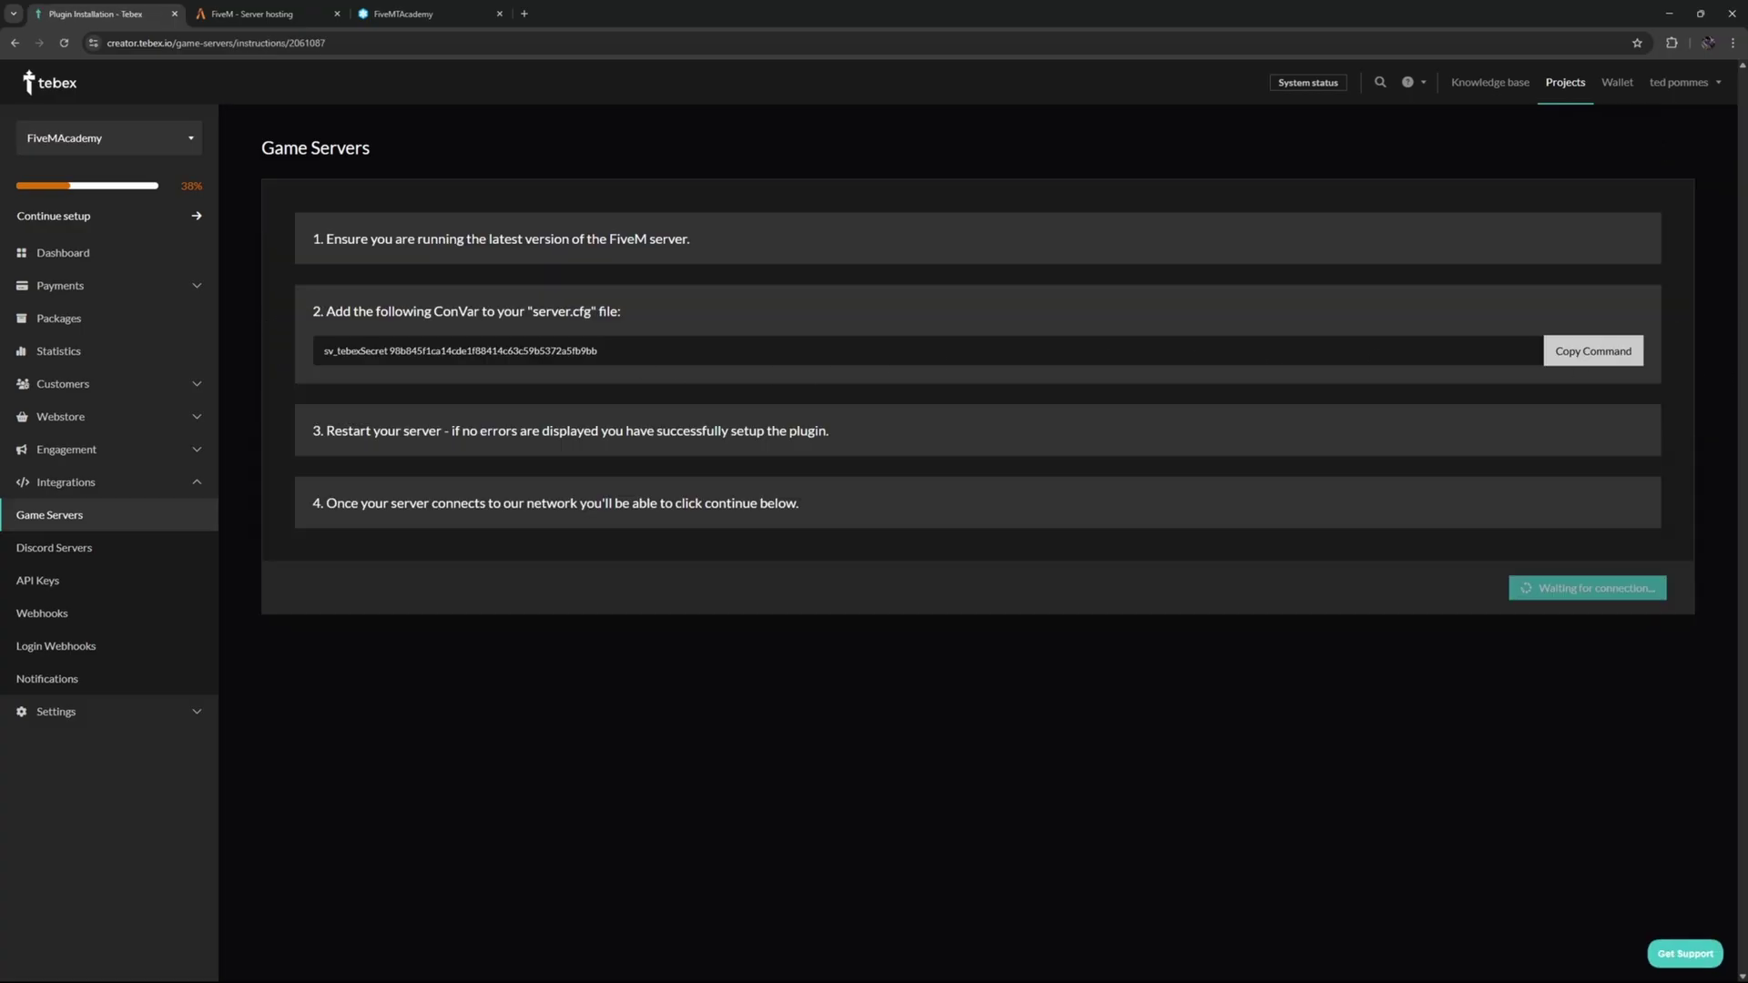
click(1593, 350)
click(403, 14)
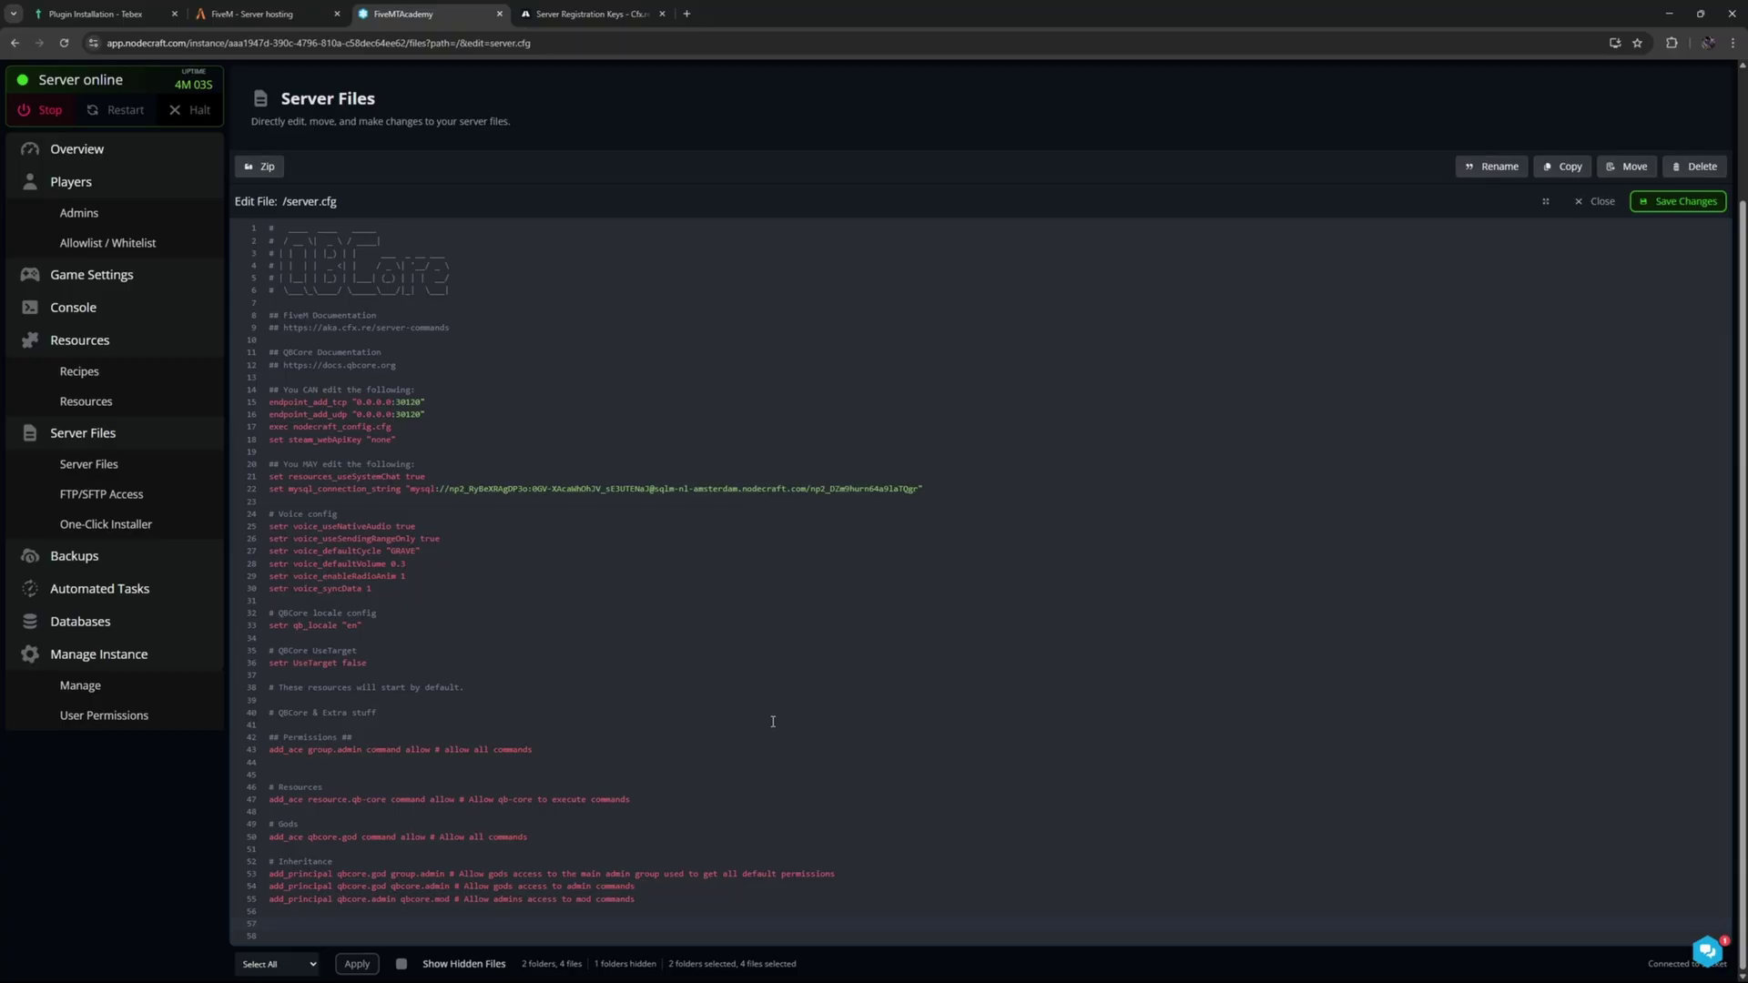
Paste the Tebex secret line into server.cfg, save, restart the server and check the console
key(ctrl+v)
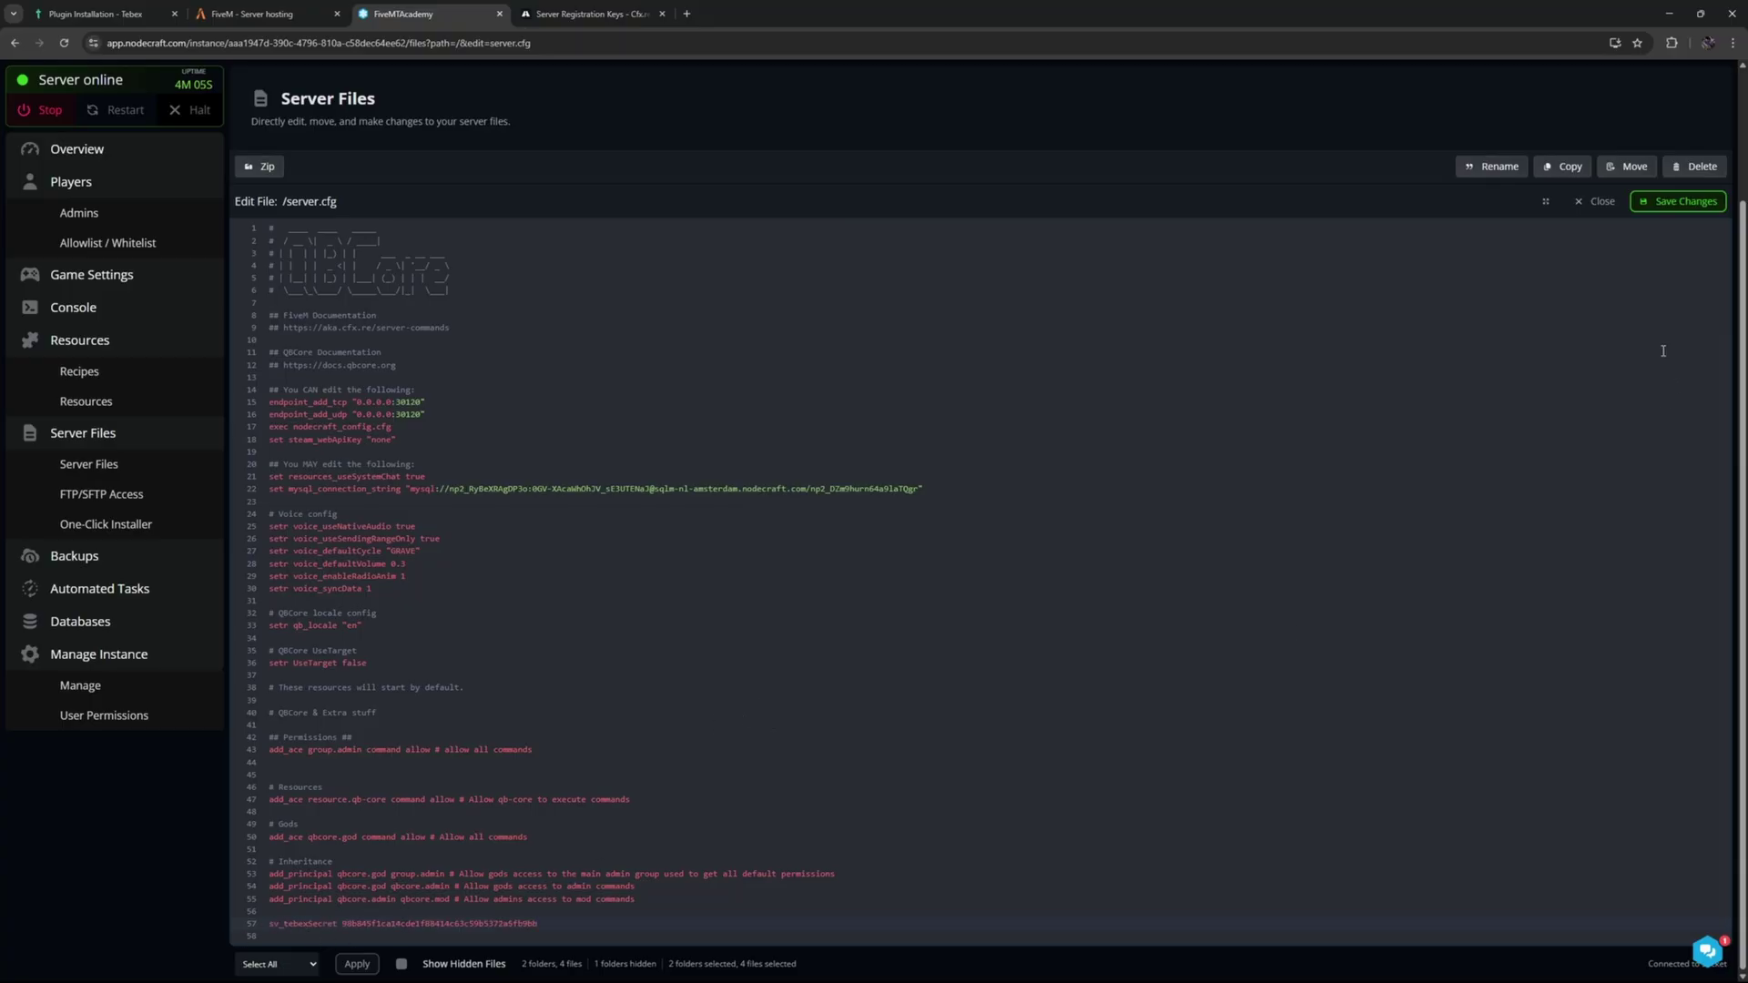
click(1654, 206)
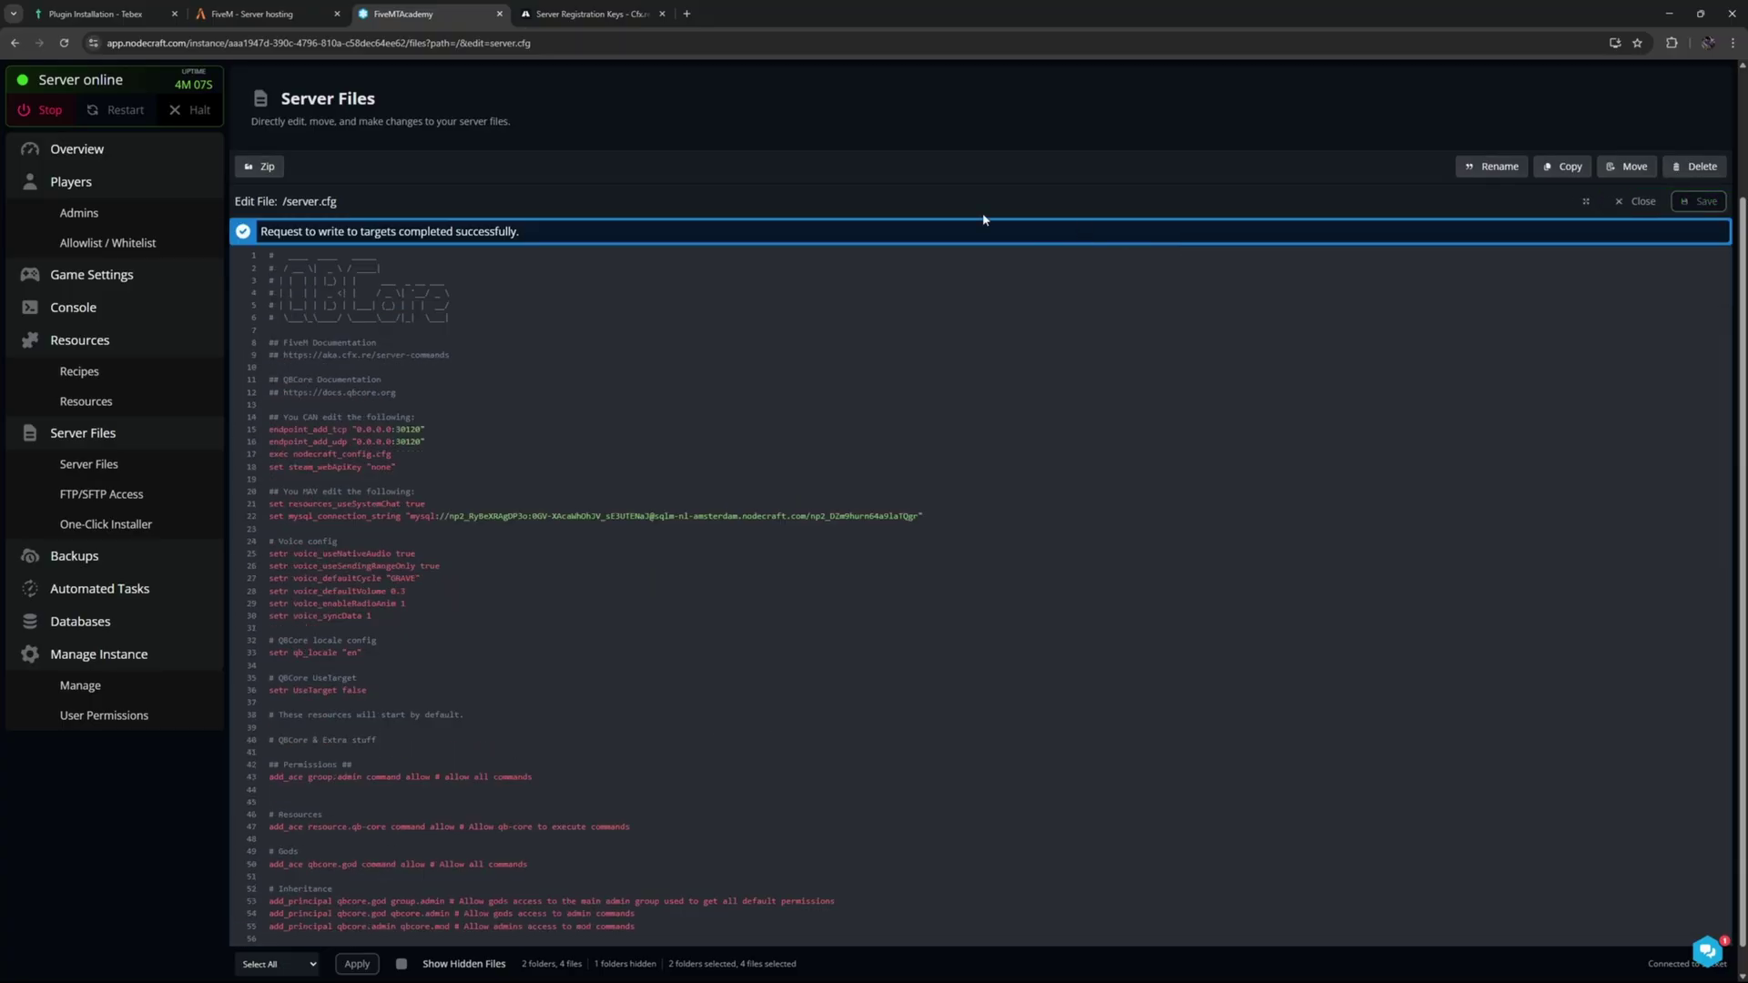
click(114, 110)
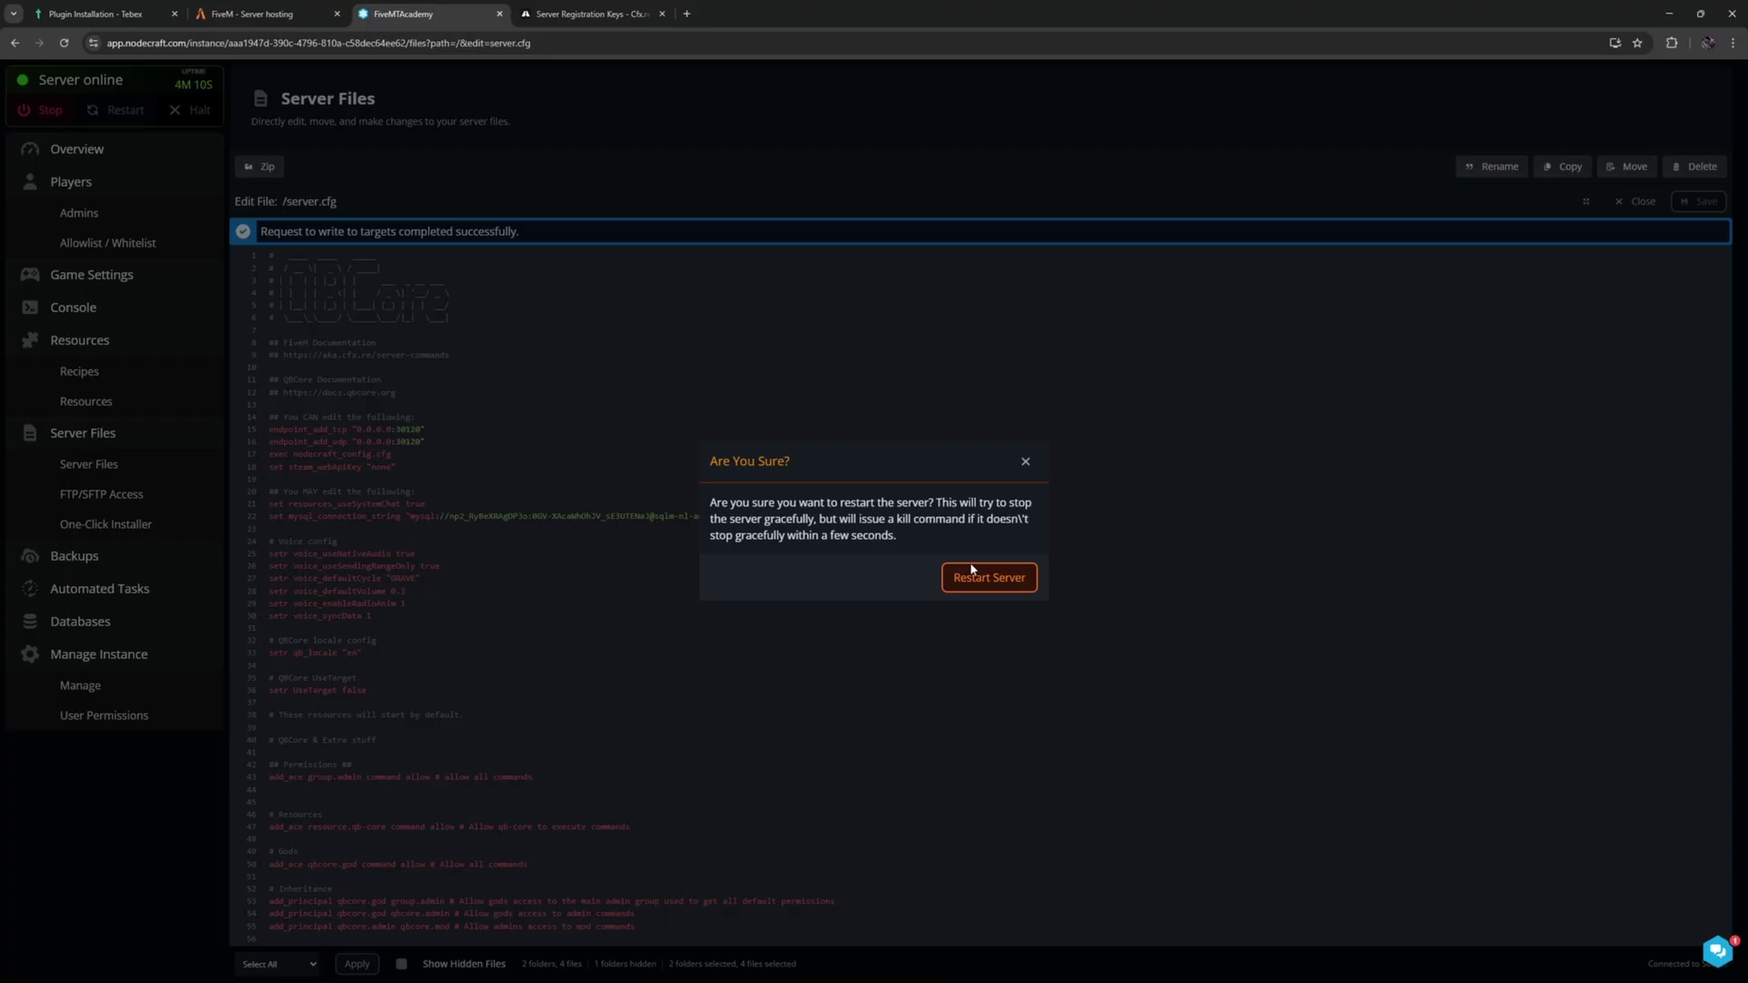
click(989, 577)
scroll(637, 728, down, 1)
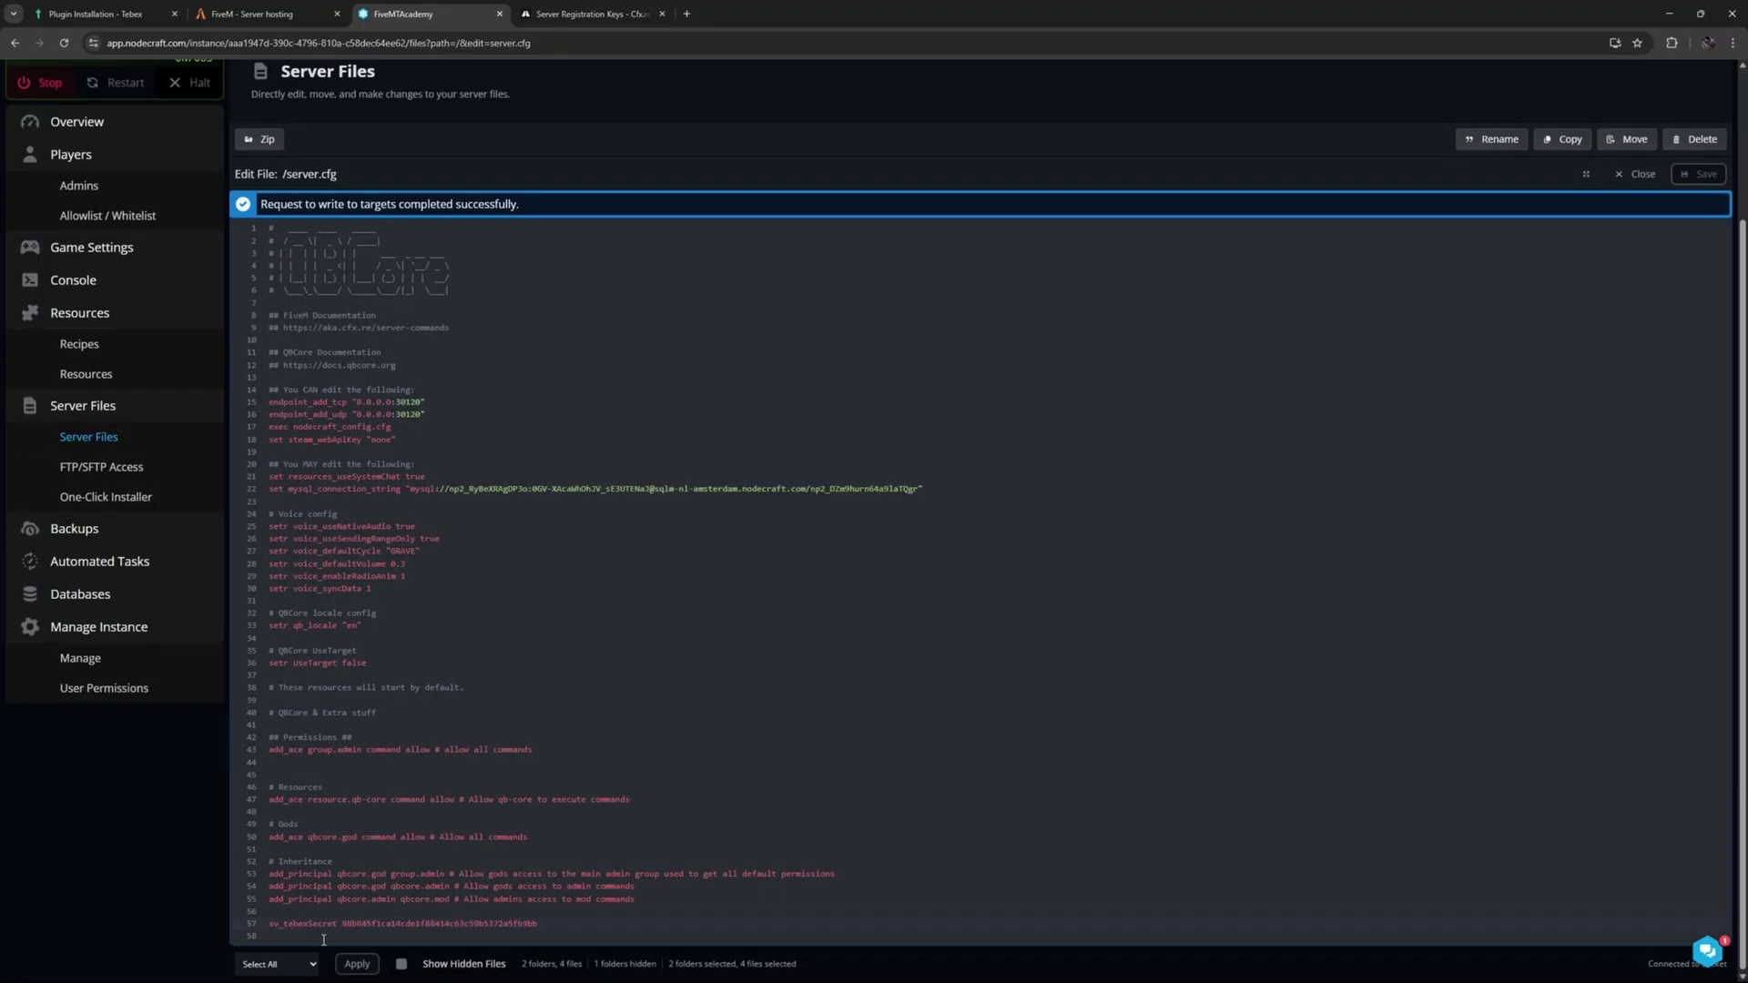
click(64, 281)
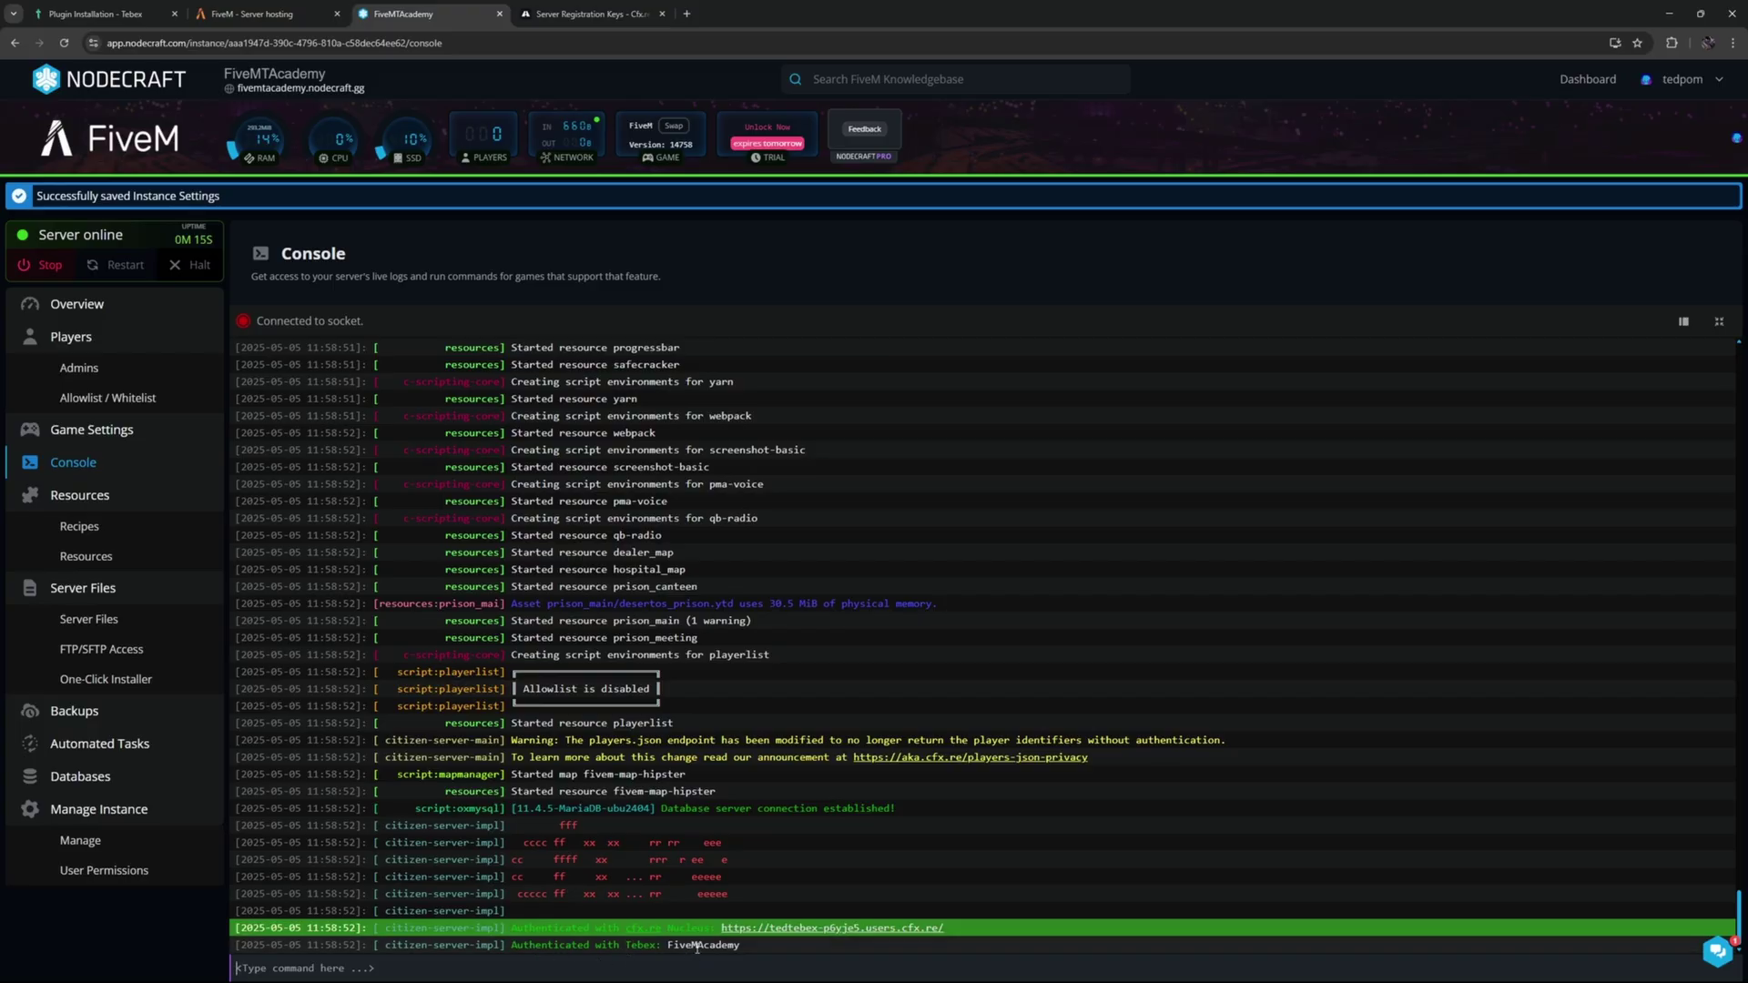
Continue past the Tebex plugin installation page to finish connecting Full Setup Game Server
click(73, 20)
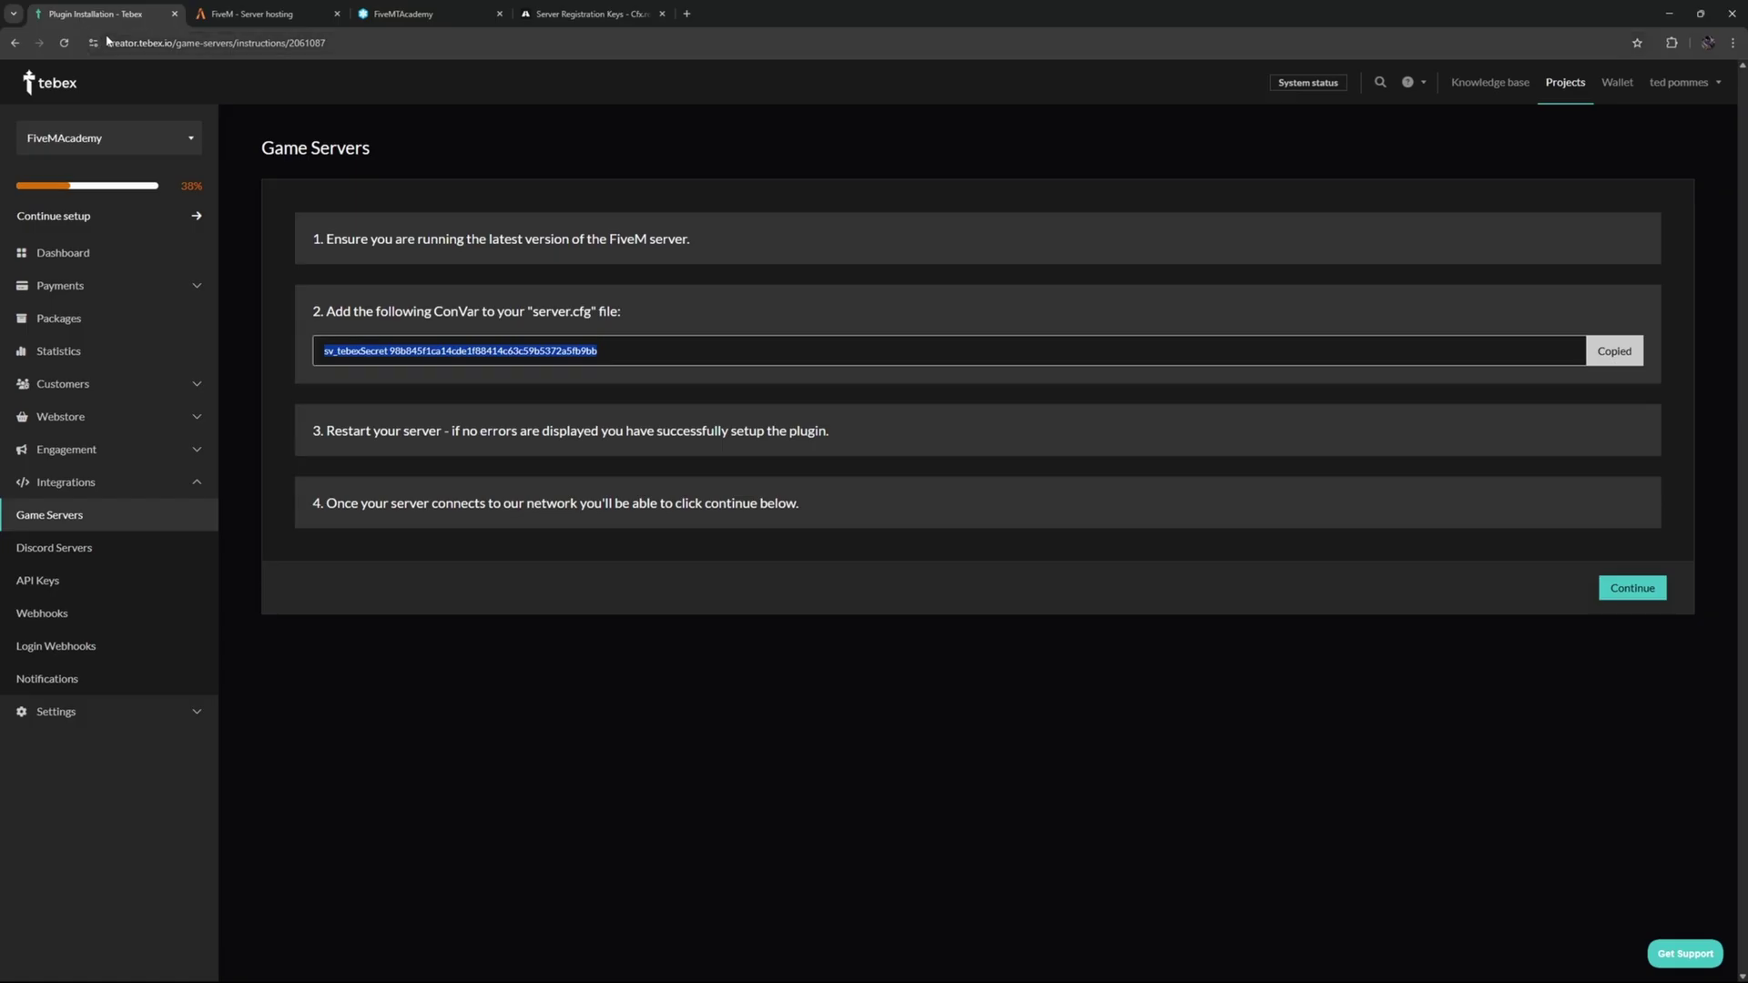
click(1608, 590)
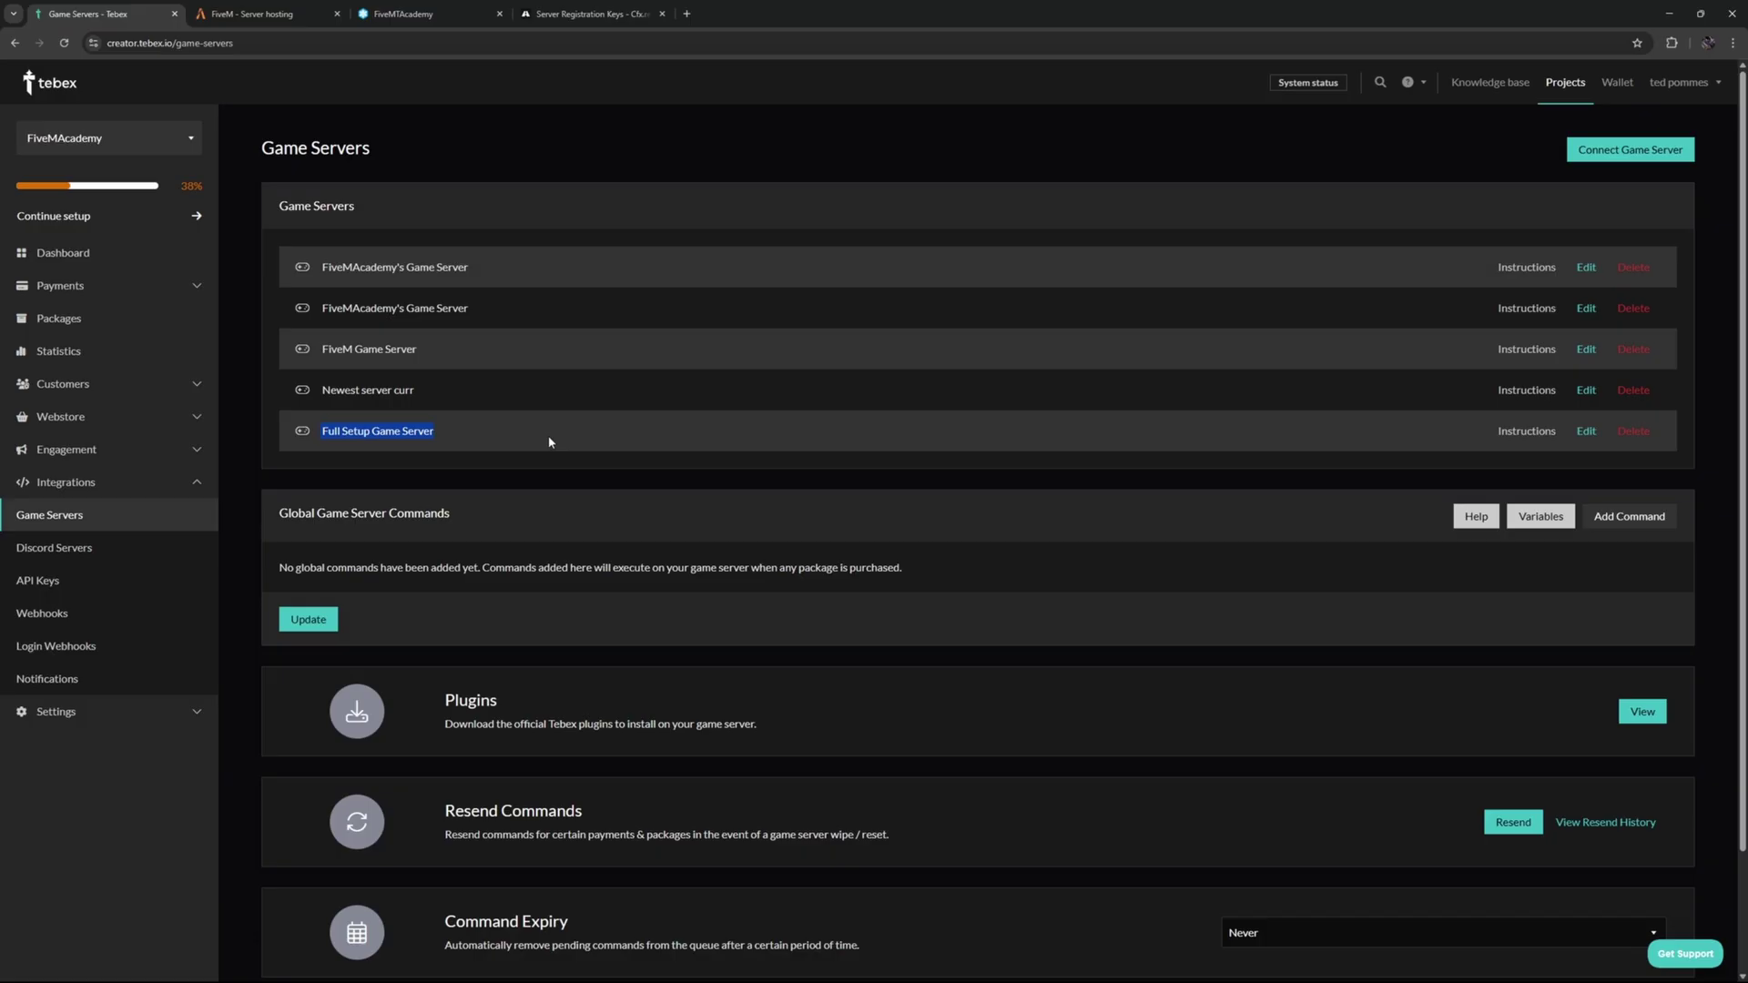
Connect the FiveM client to 172.255.10.117 from the F8 console
key(ctrl+3)
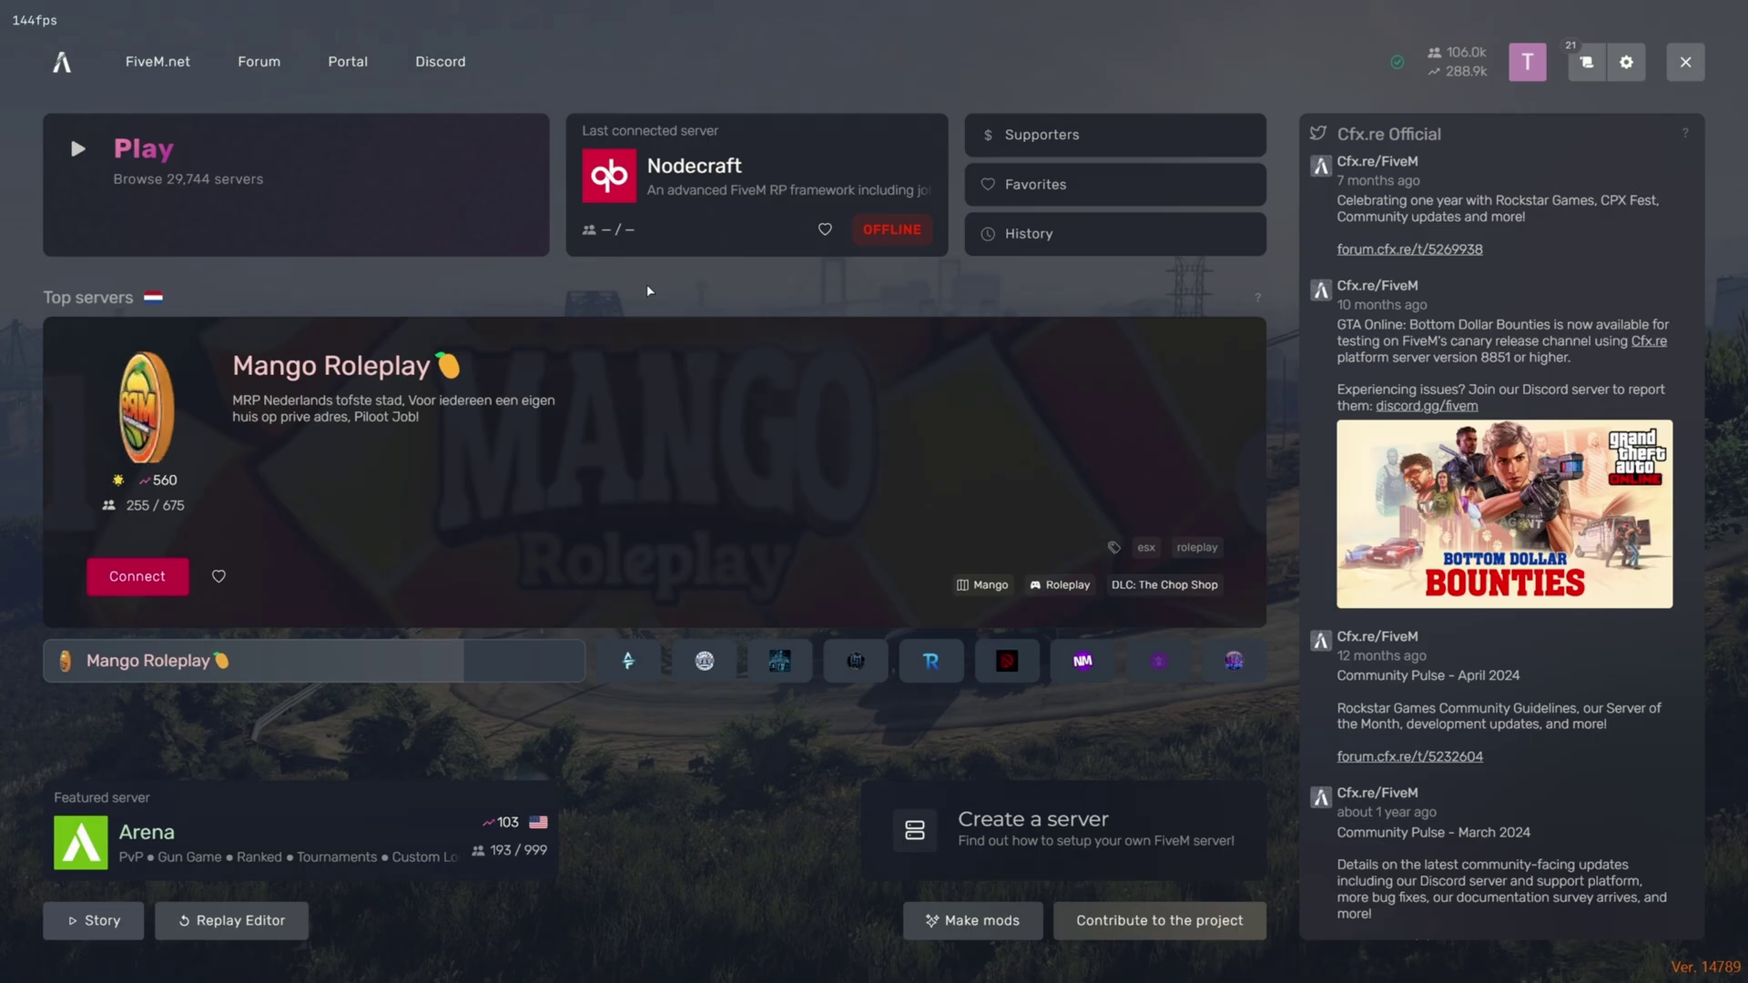
key(F8)
text(conne)
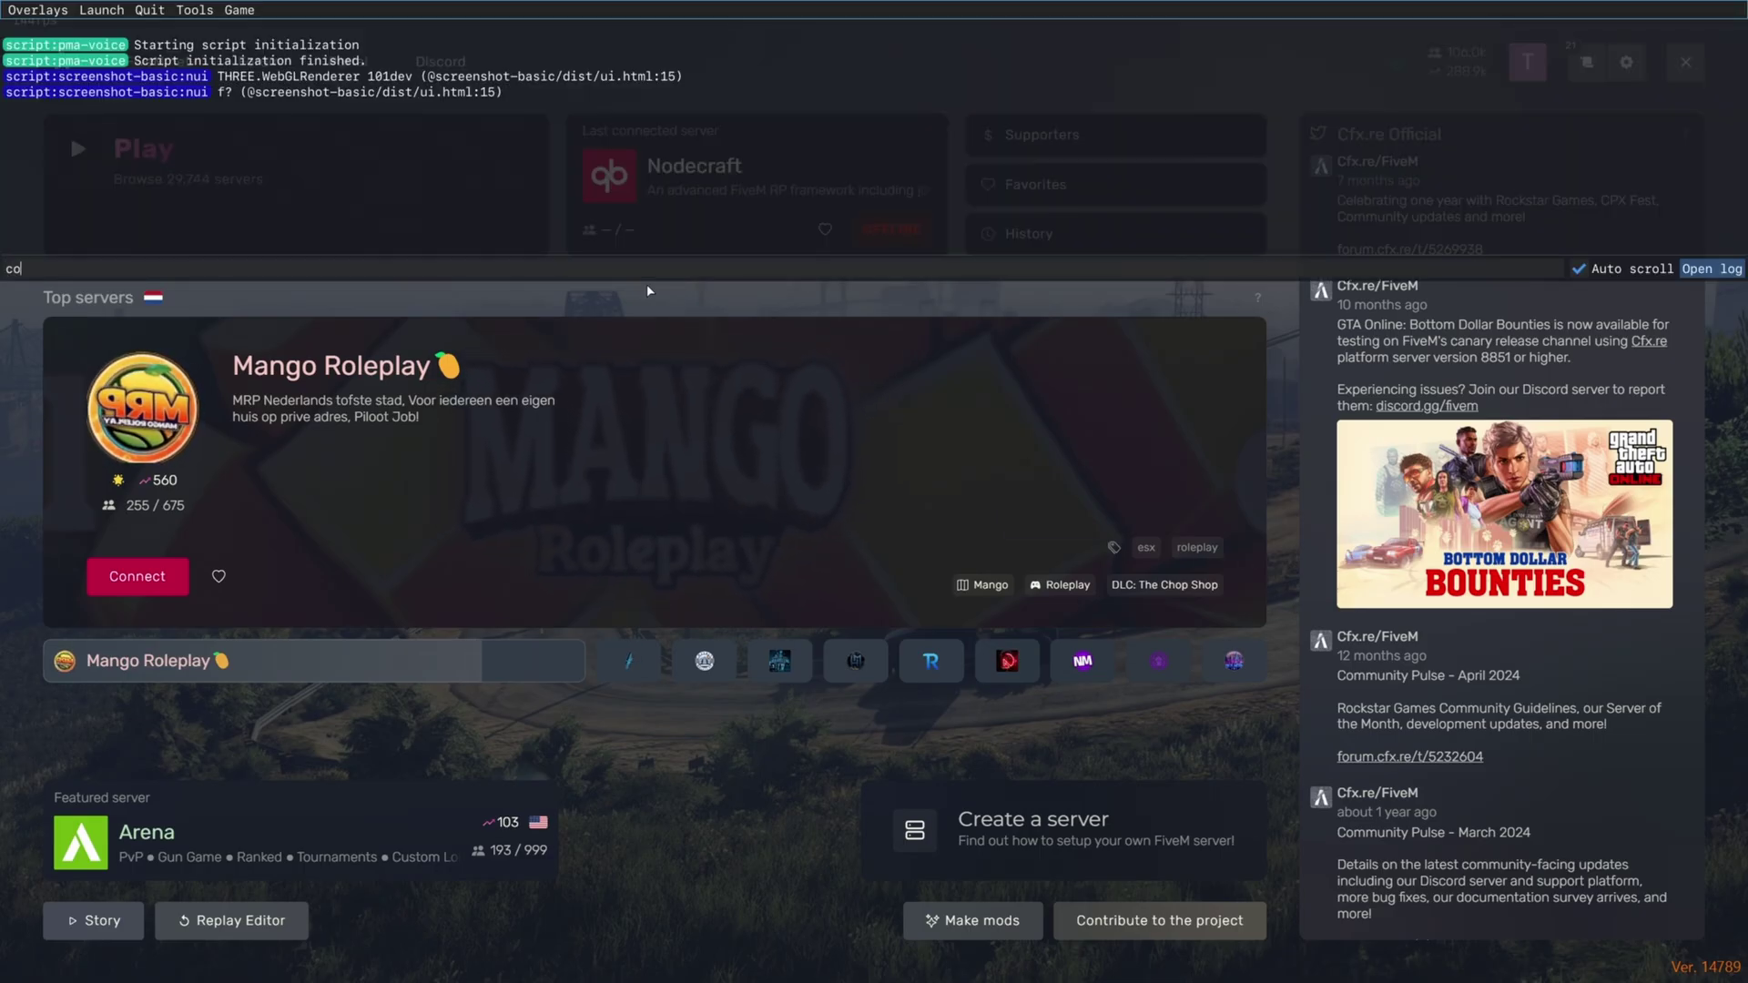
text(ct 172.255.10.117)
key(Return)
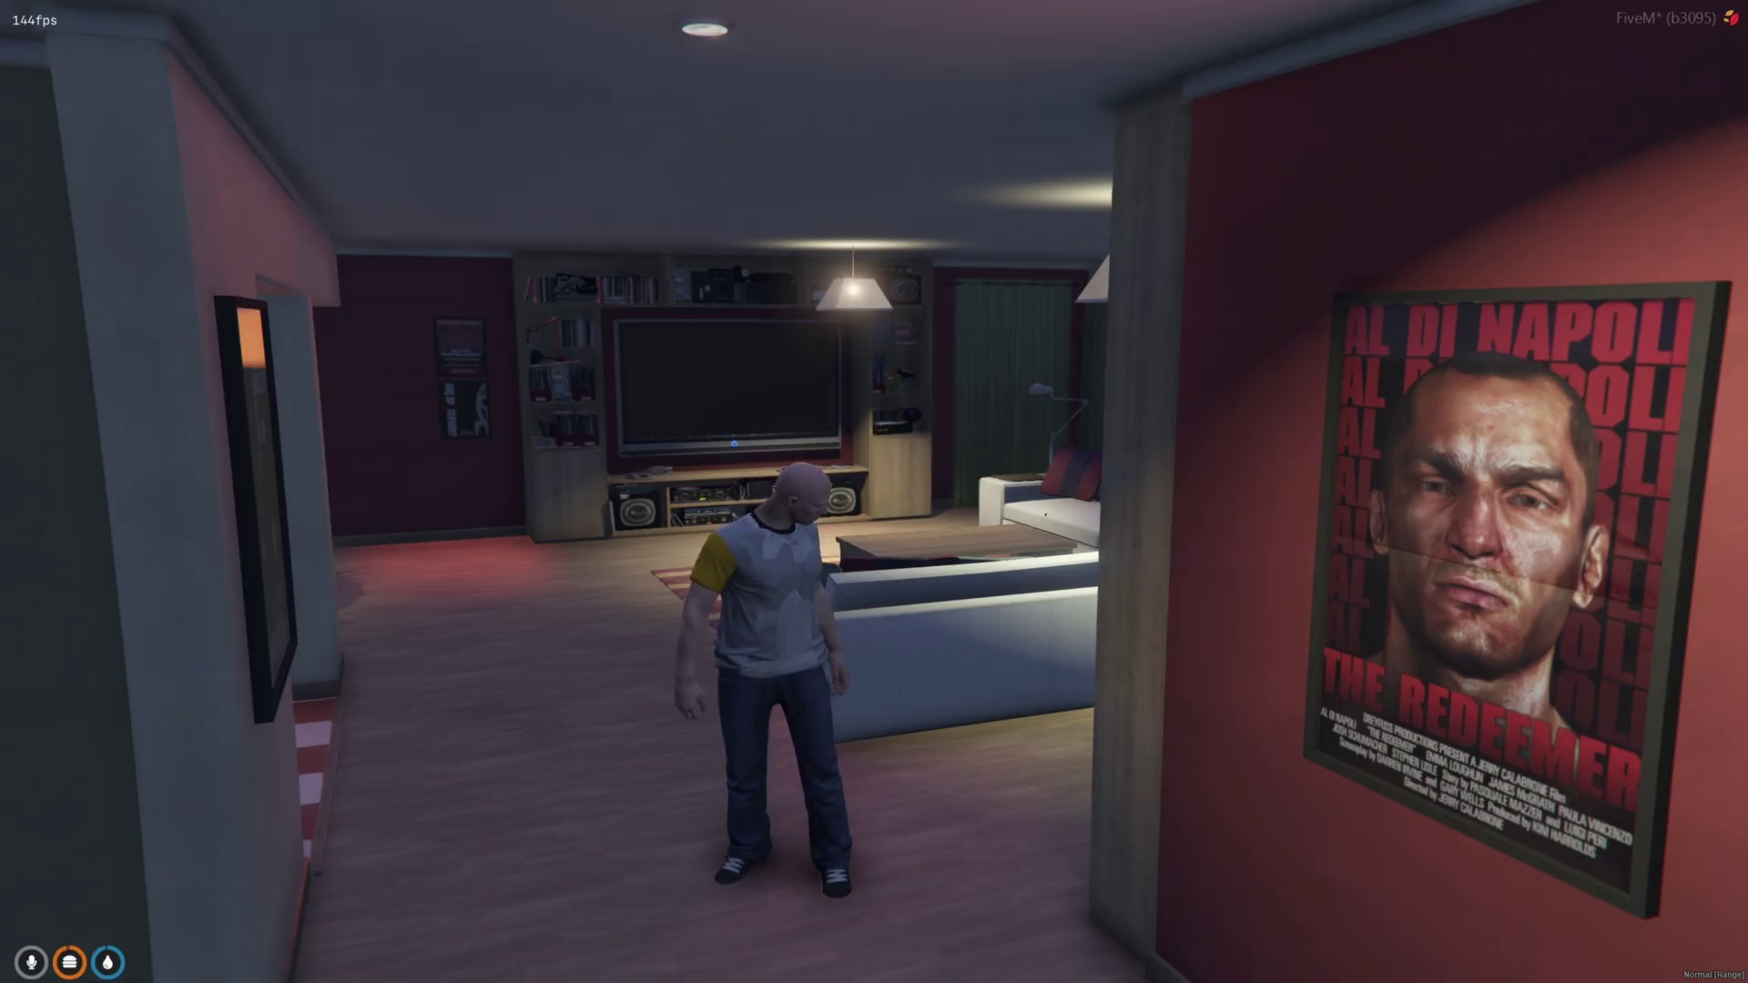
Check the player's server ID with /id, then run /givemoney 1 cash 500
text(t/id)
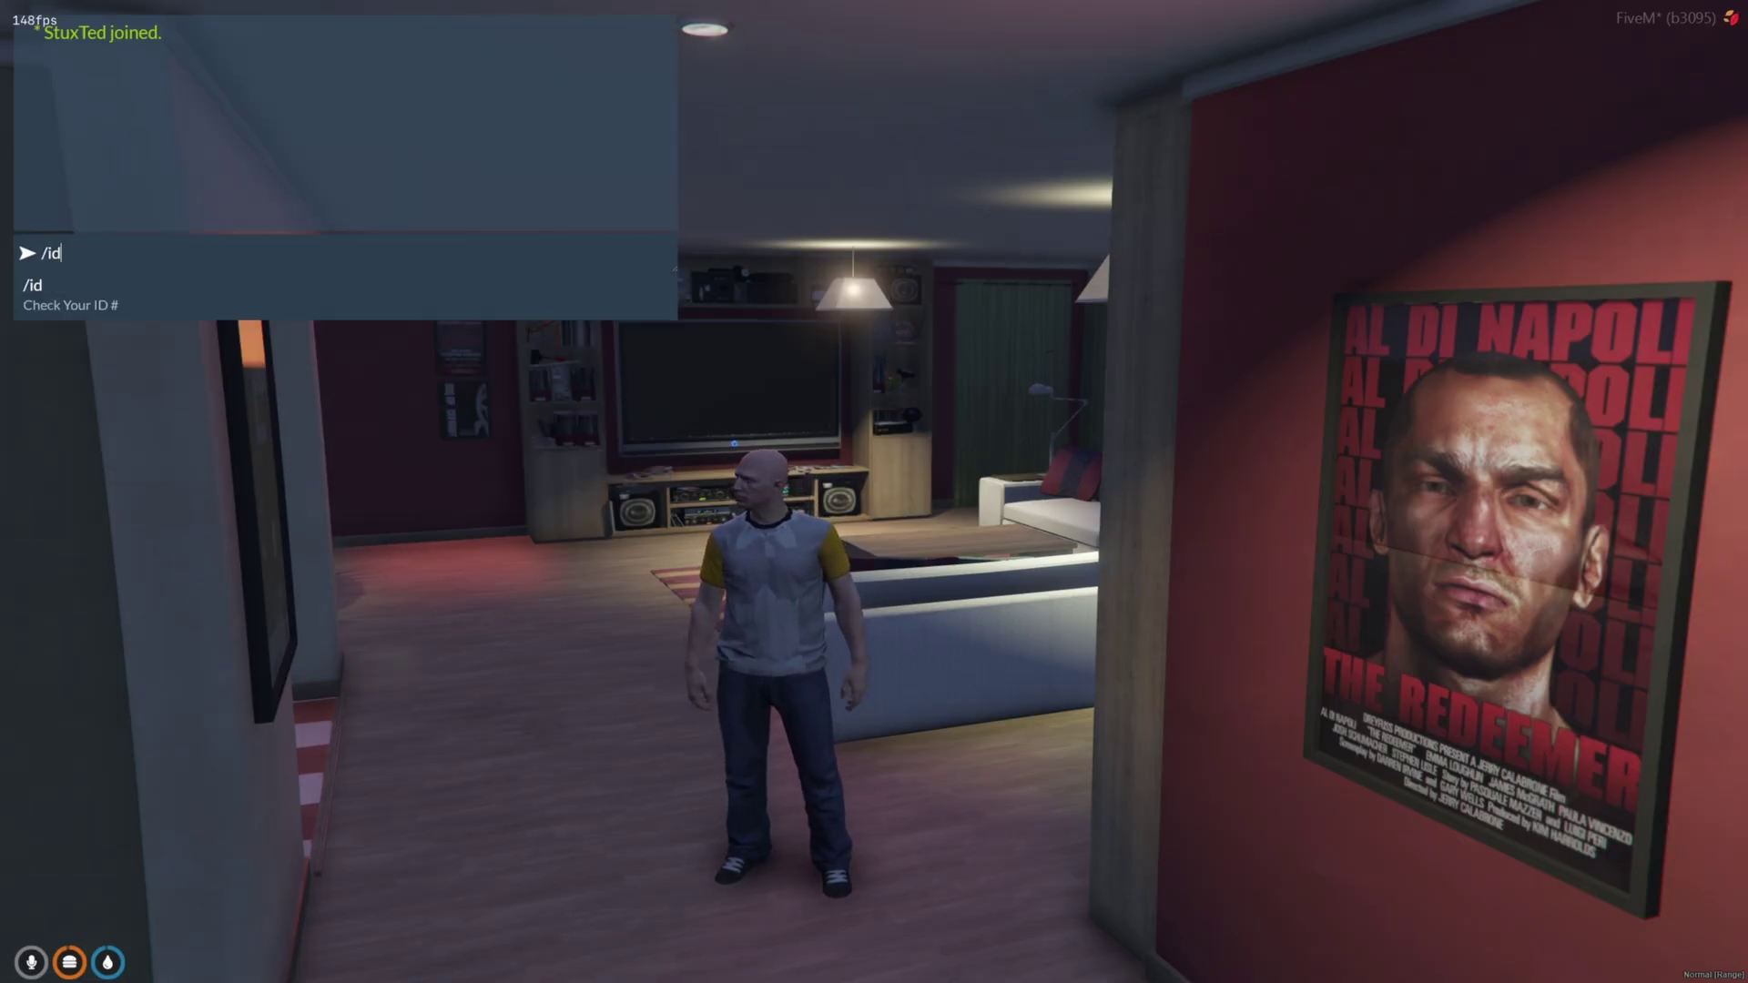
key(Return)
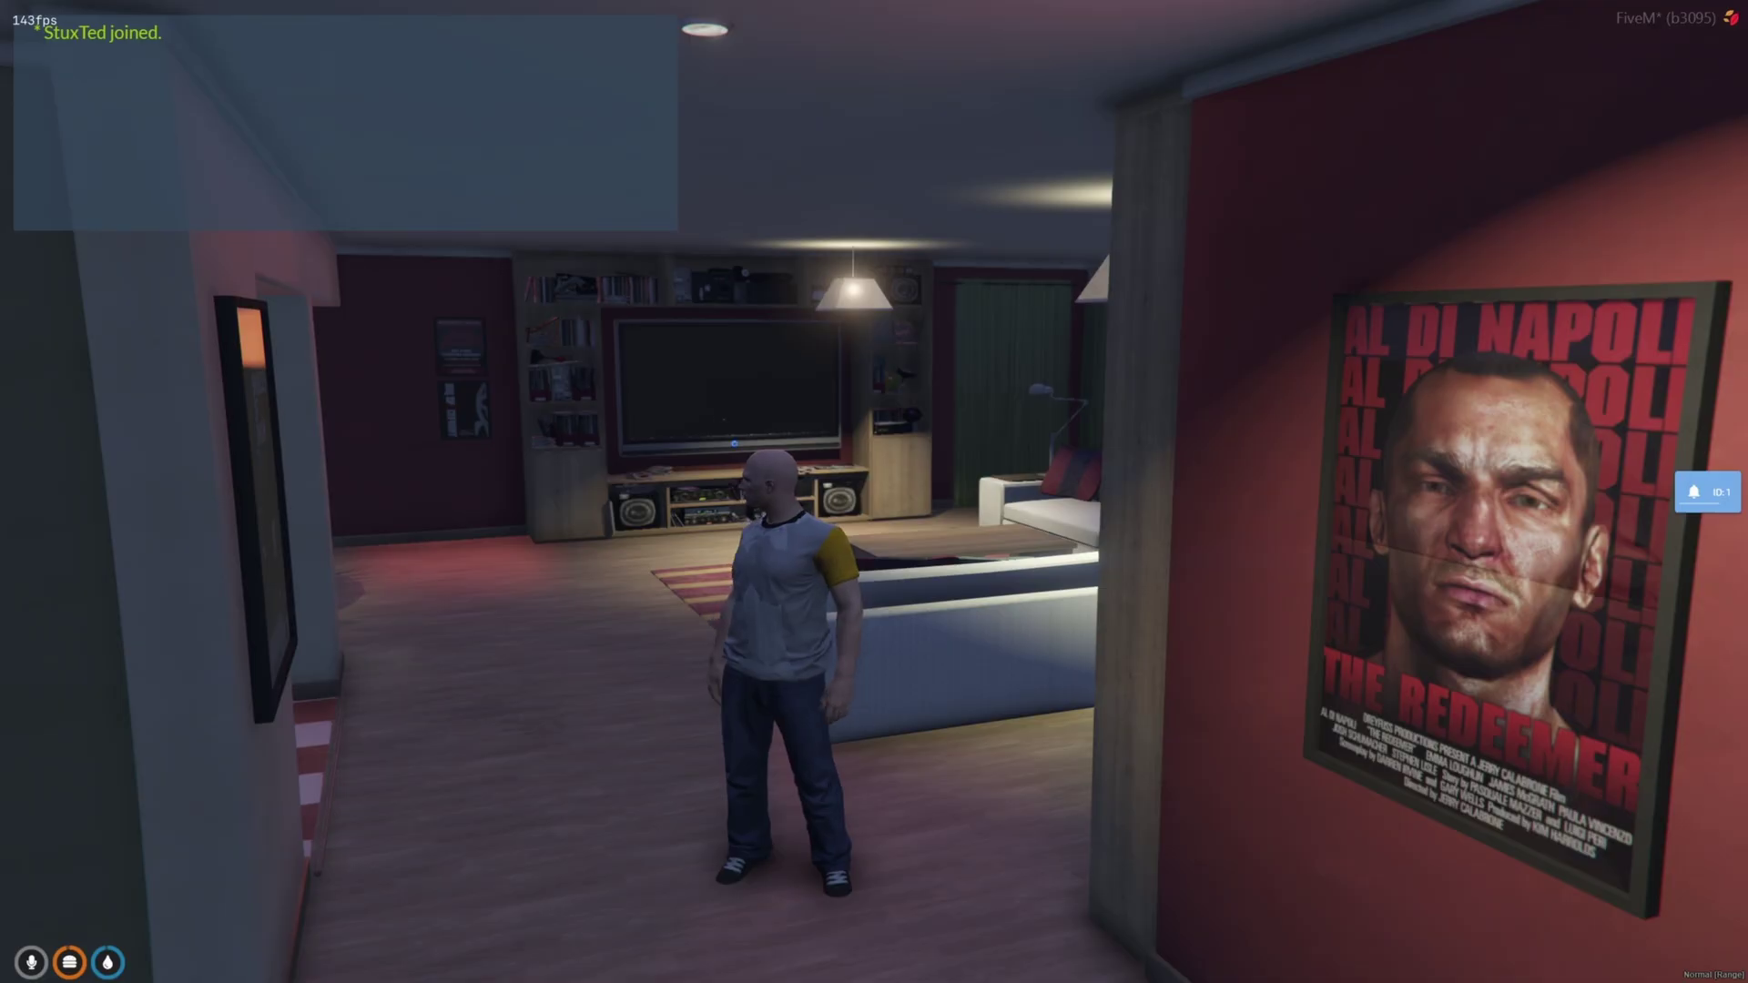
text(t/givemo)
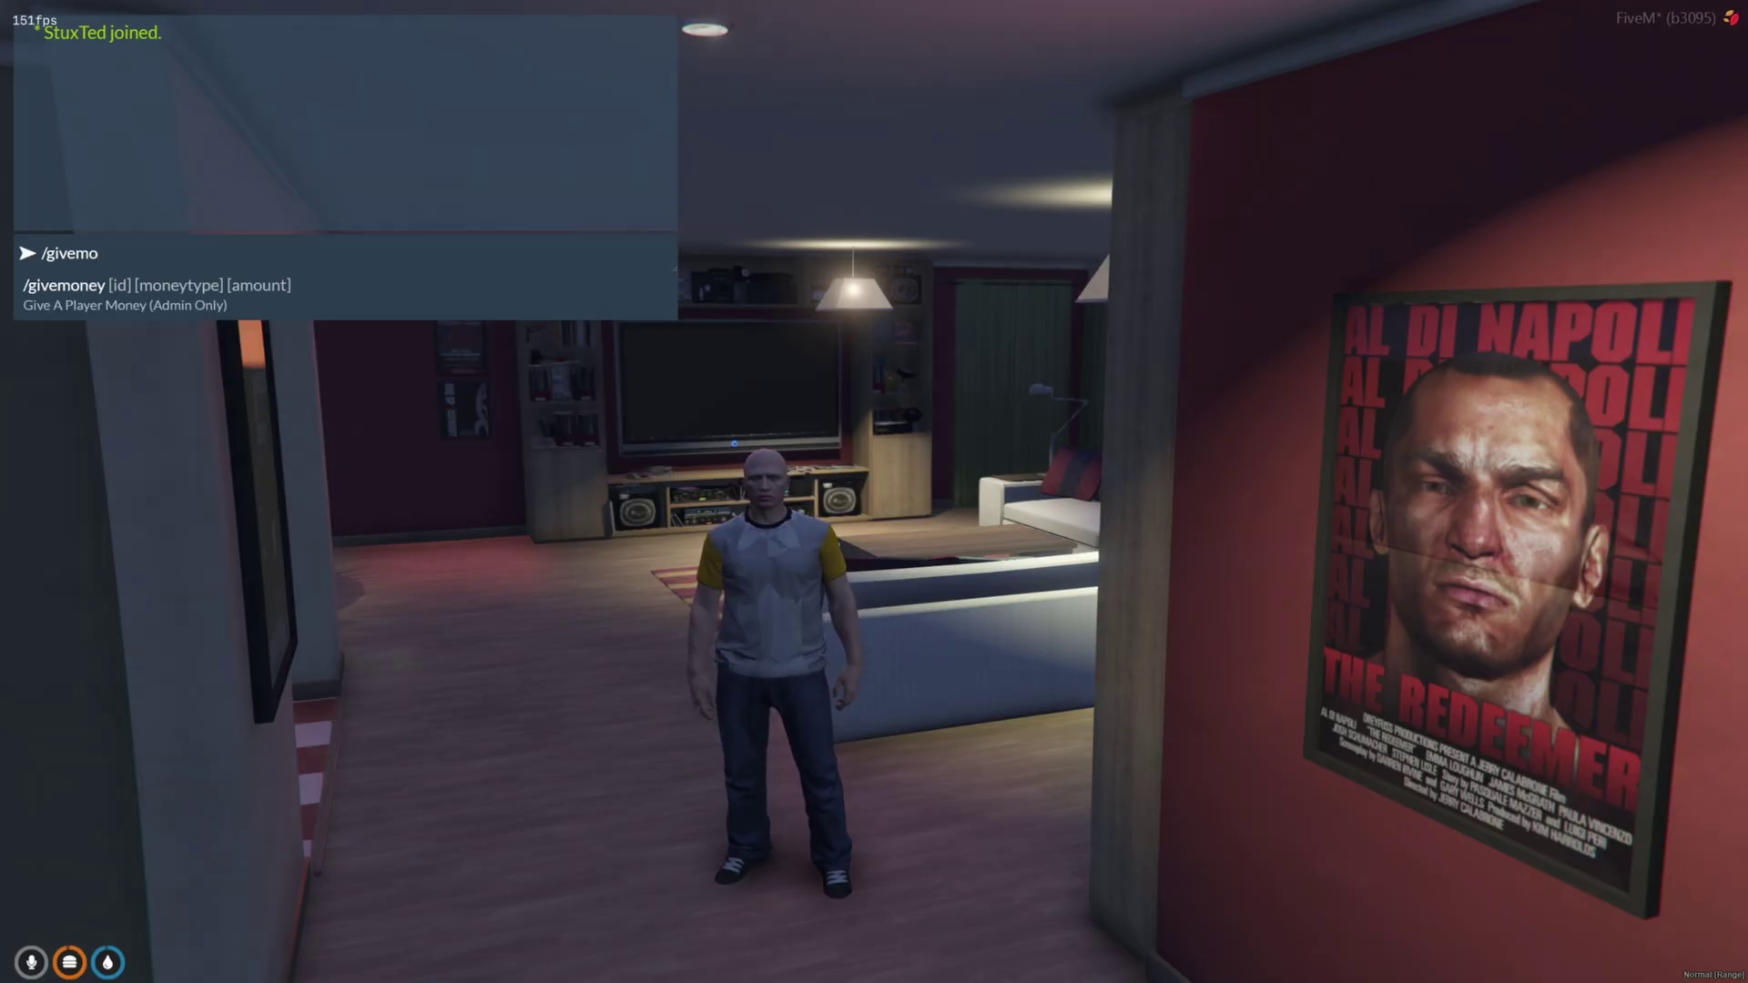
text(ney 1)
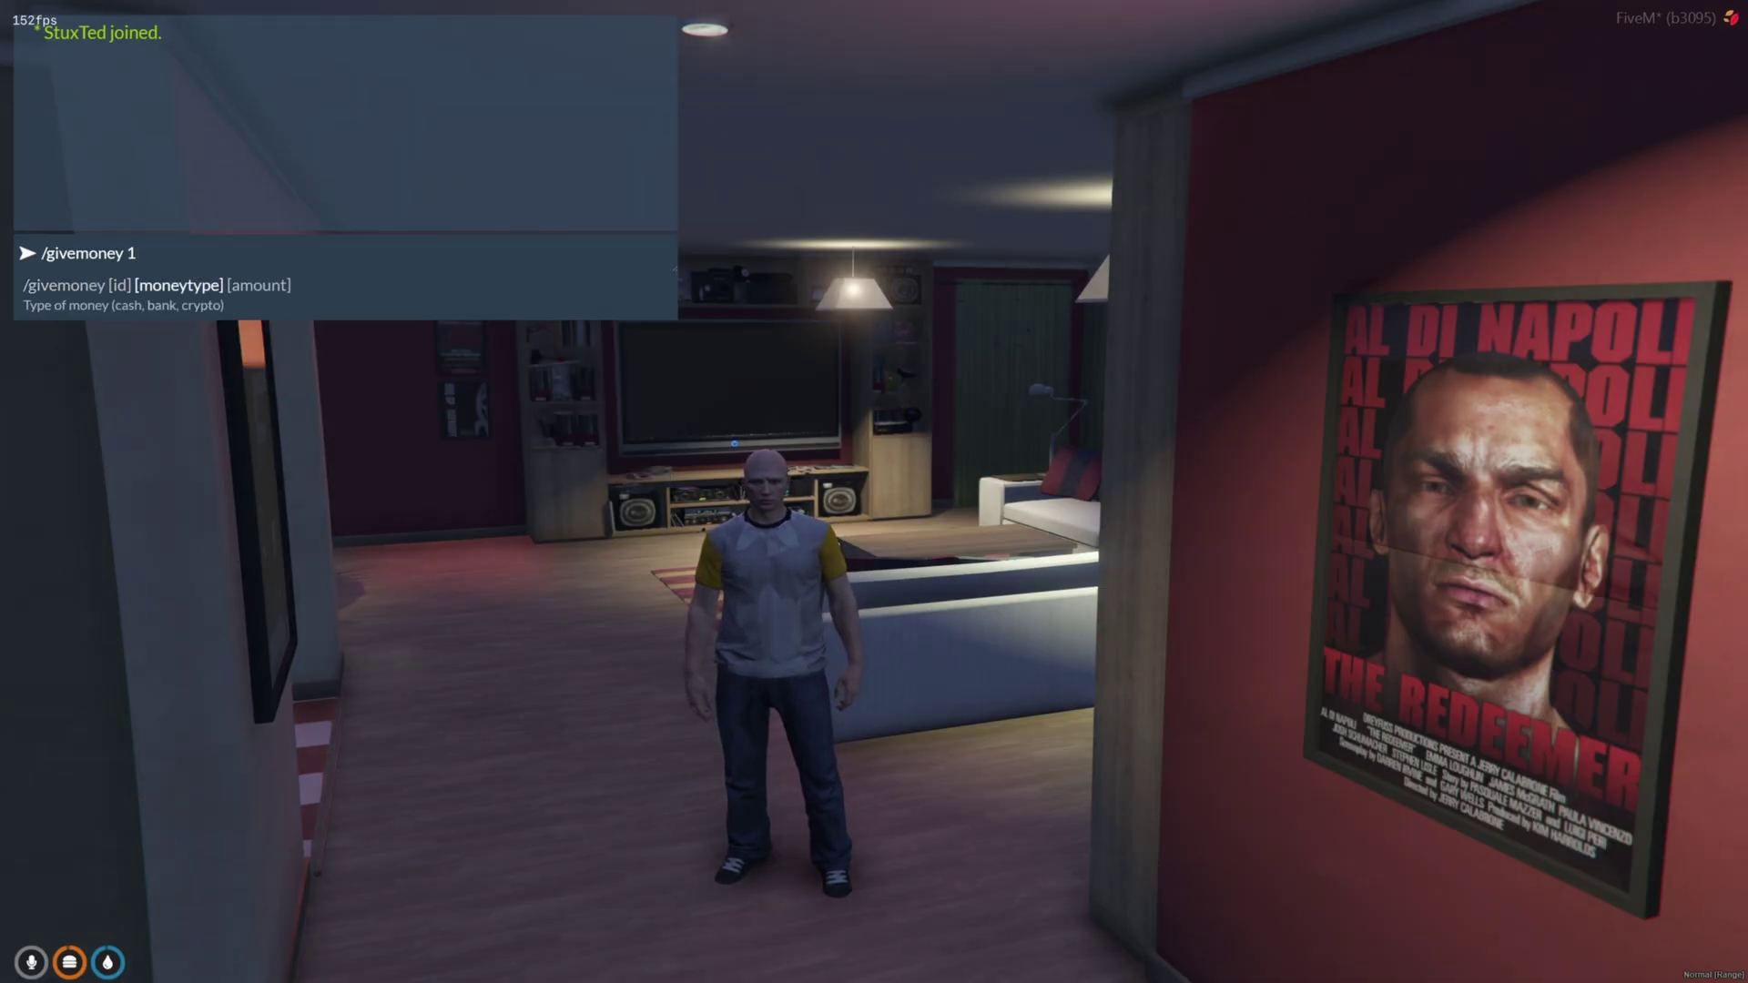
text( cash 500)
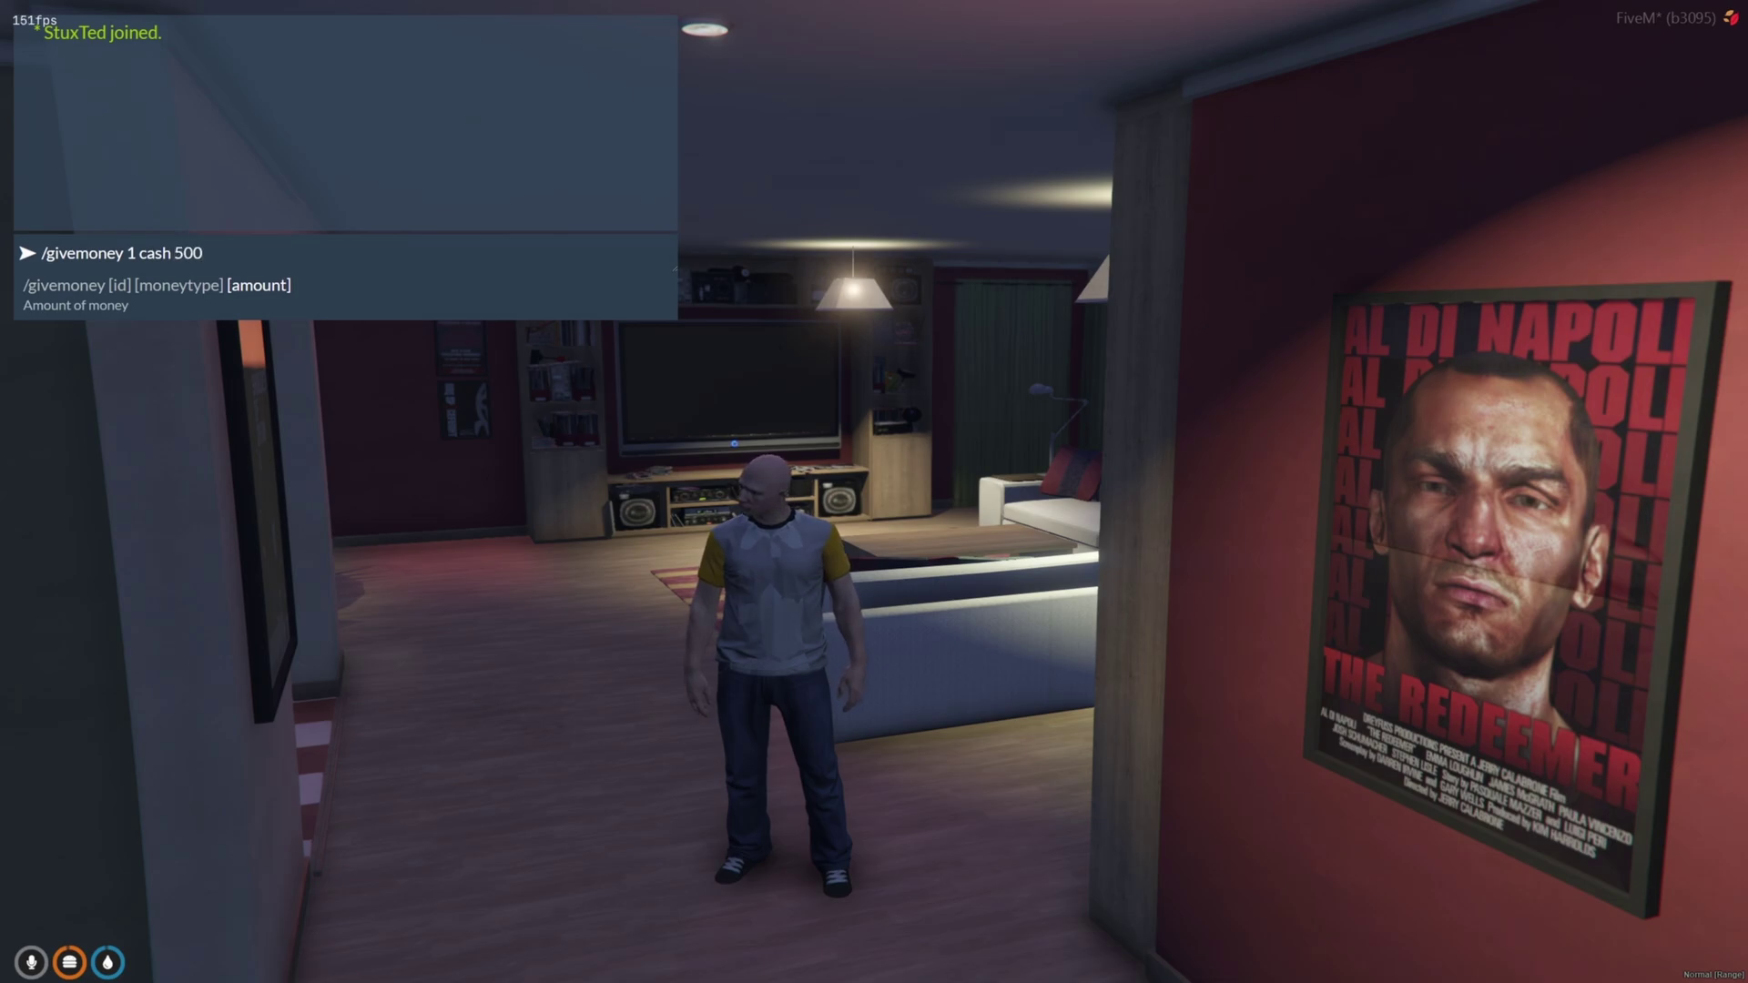
key(Return)
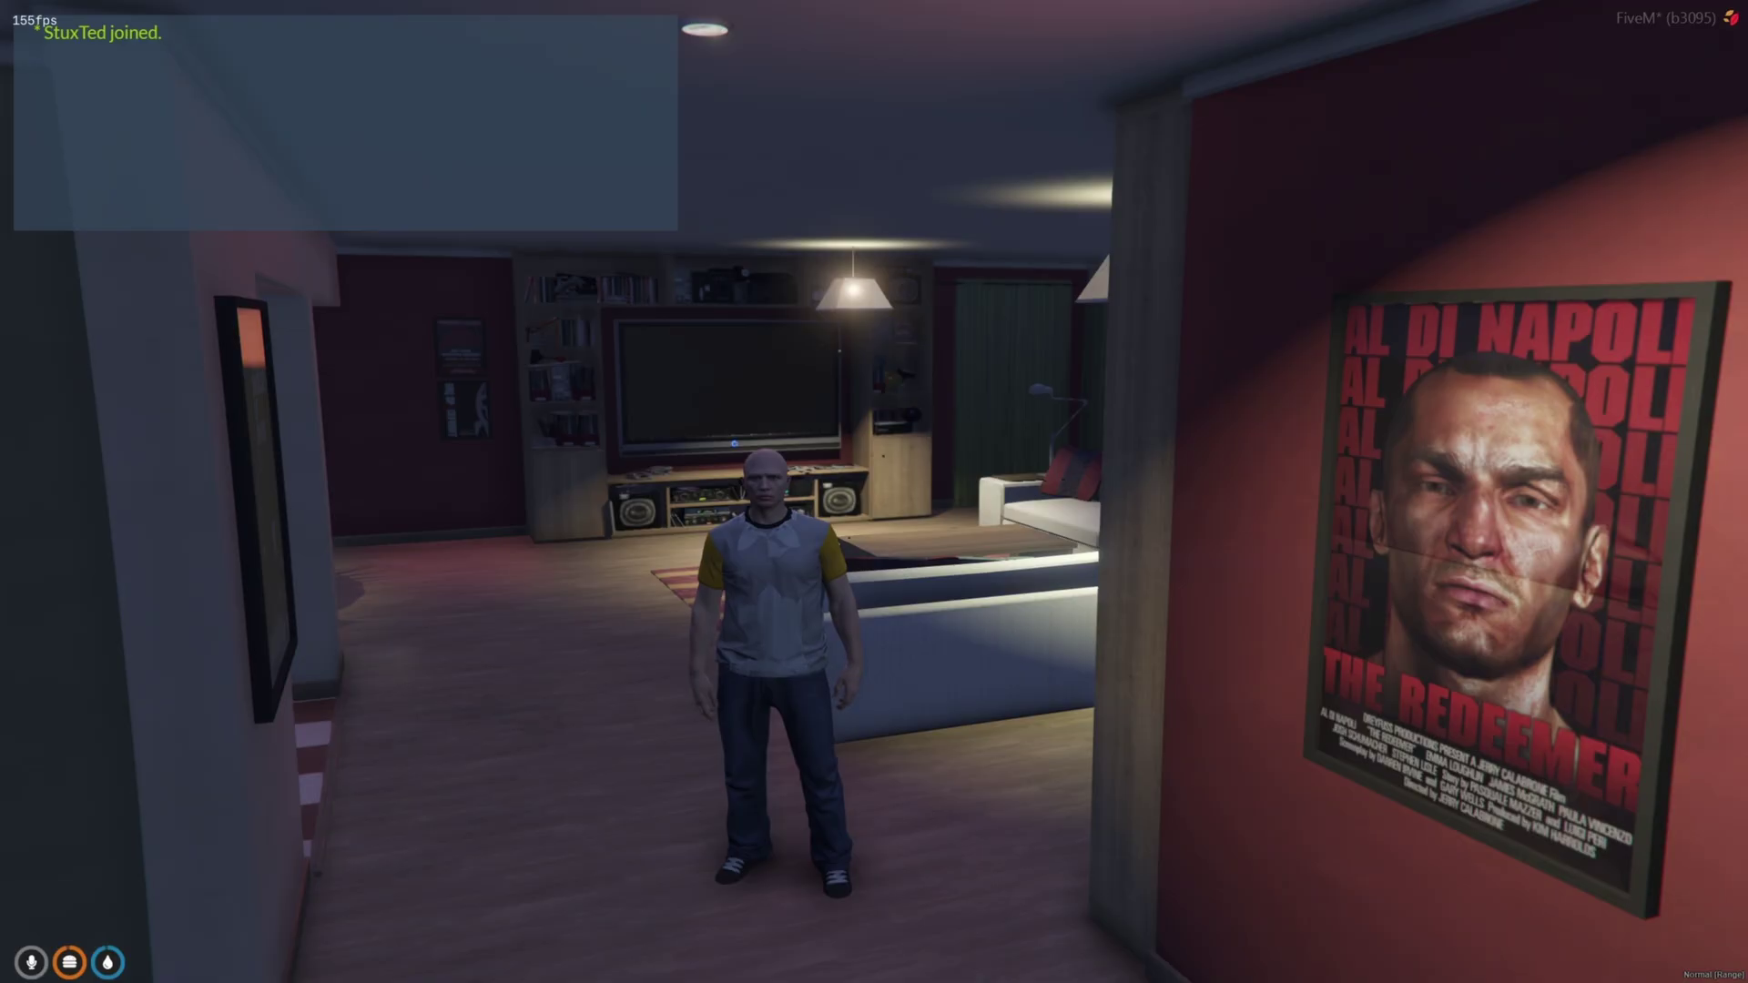
Check the $1000 cash balance with /cash and recall the previous givemoney command
text(t/cash)
key(Return)
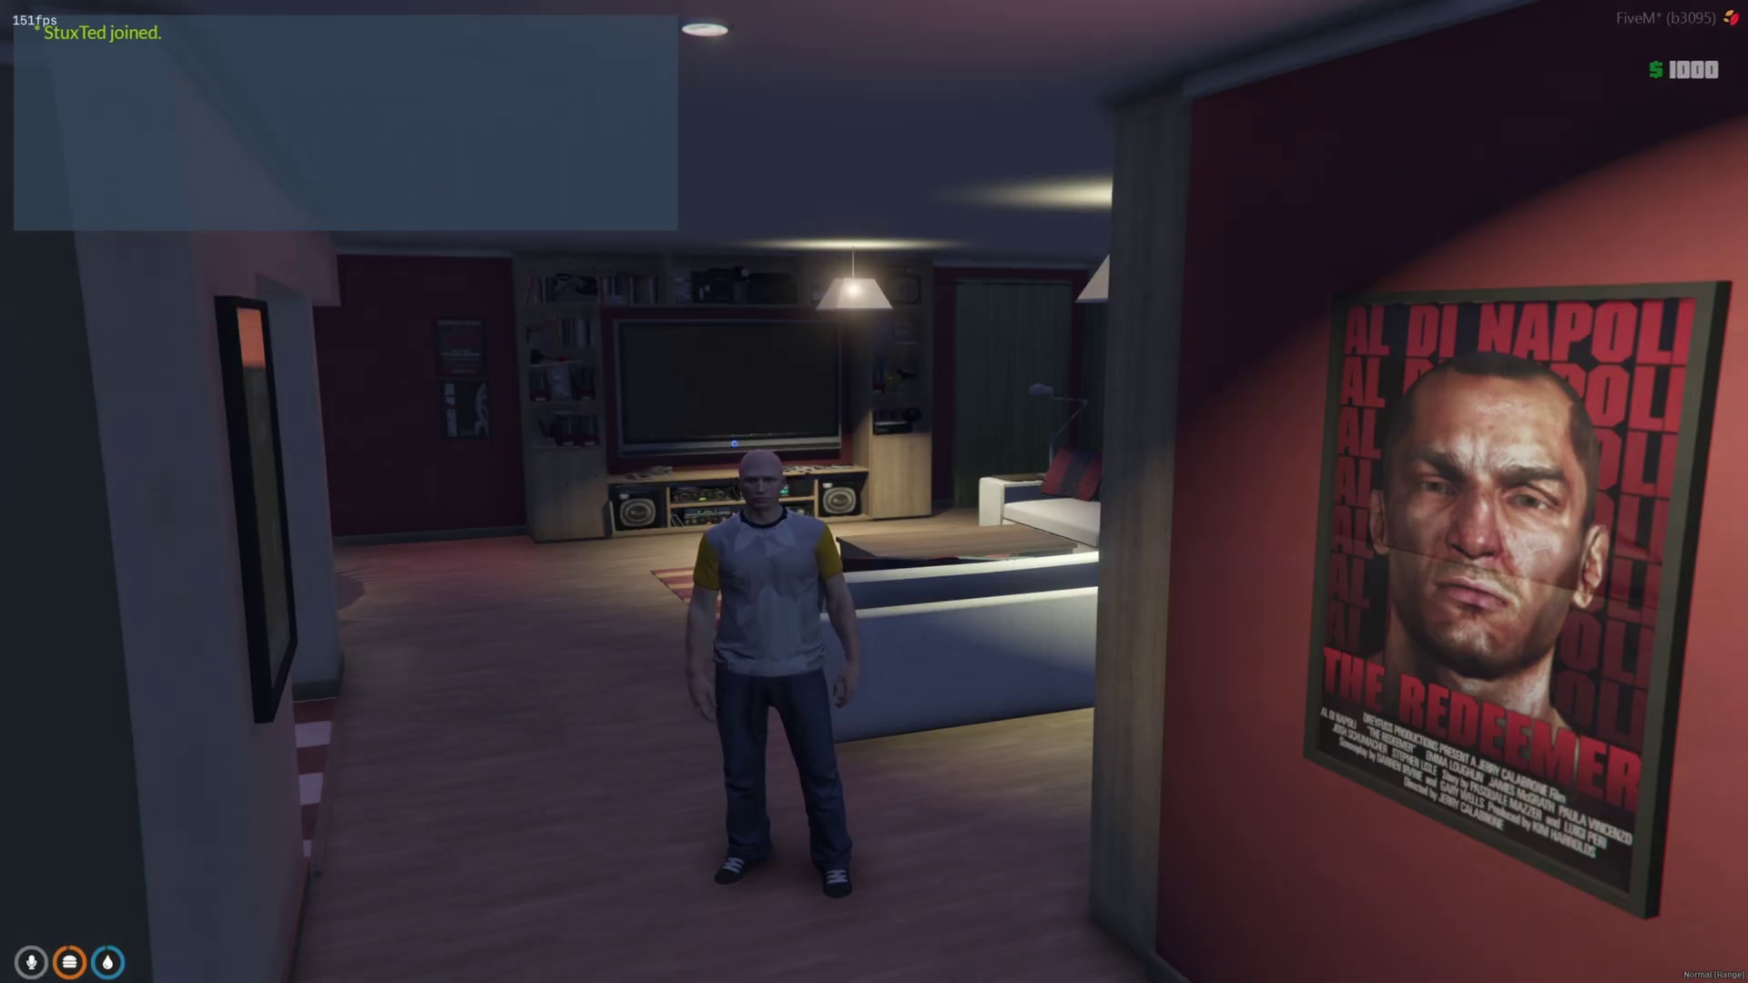
key(t)
key(Up)
key(Up)
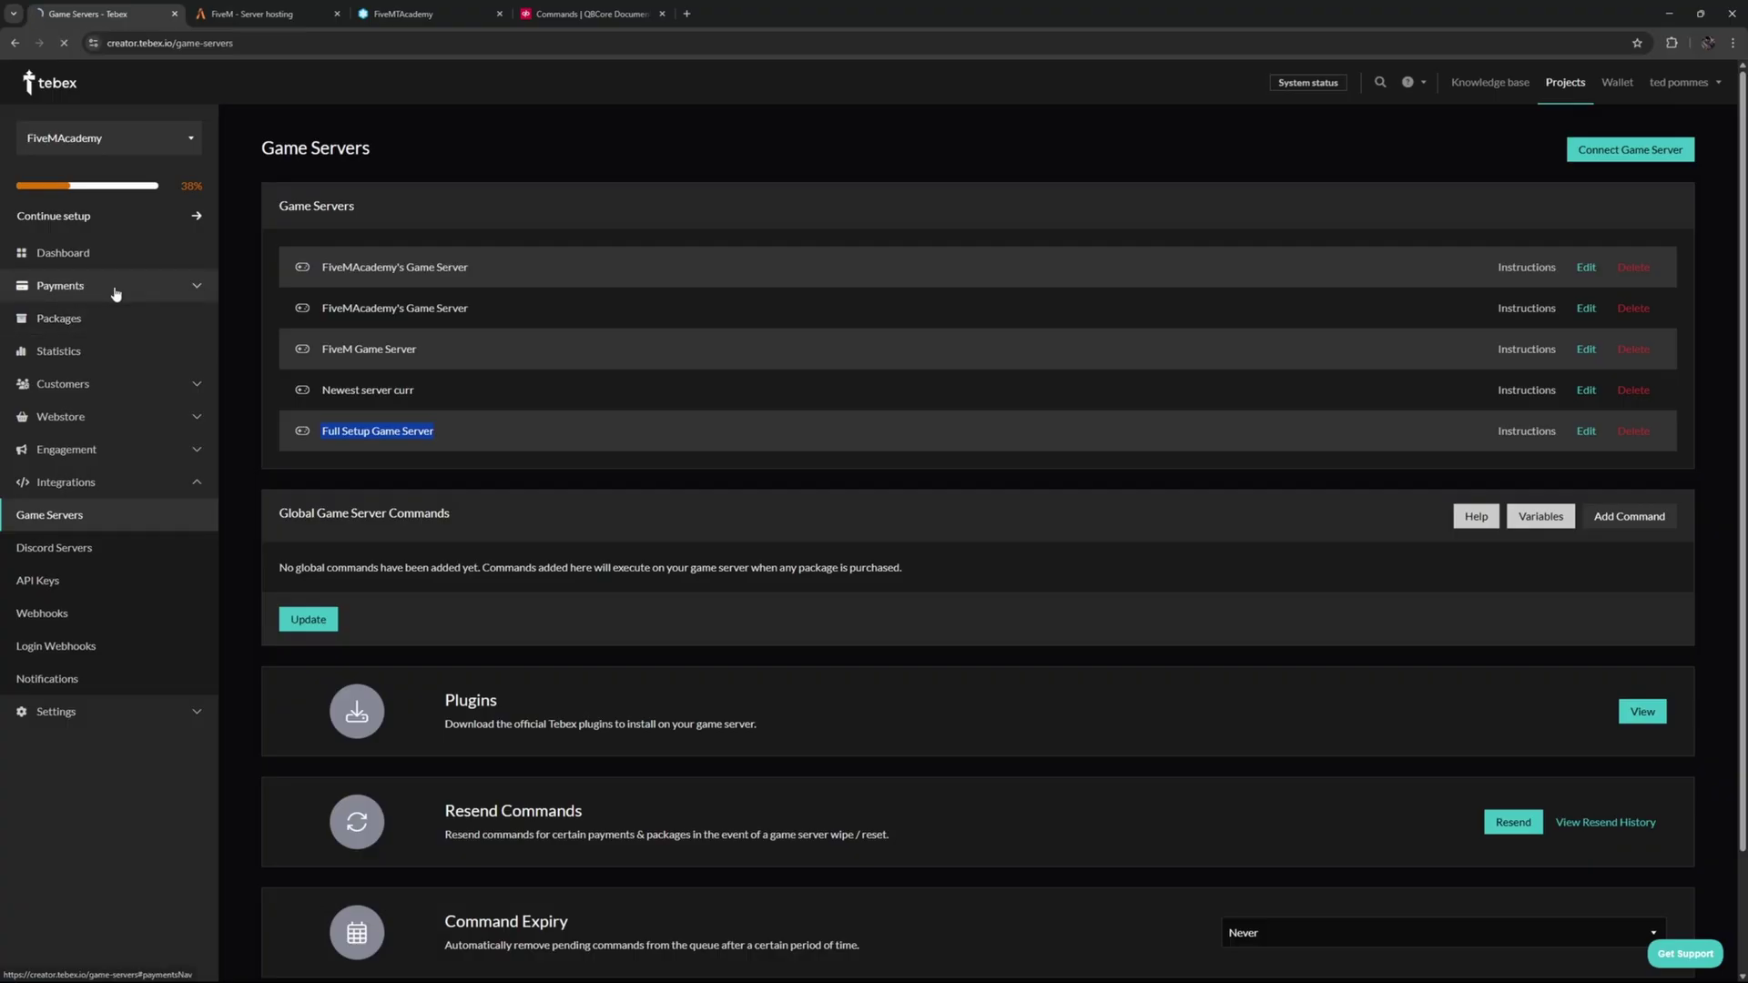
Open Command Demo free from Packages and scroll to its givemoney {sid} cash 500 command
click(115, 319)
click(1643, 149)
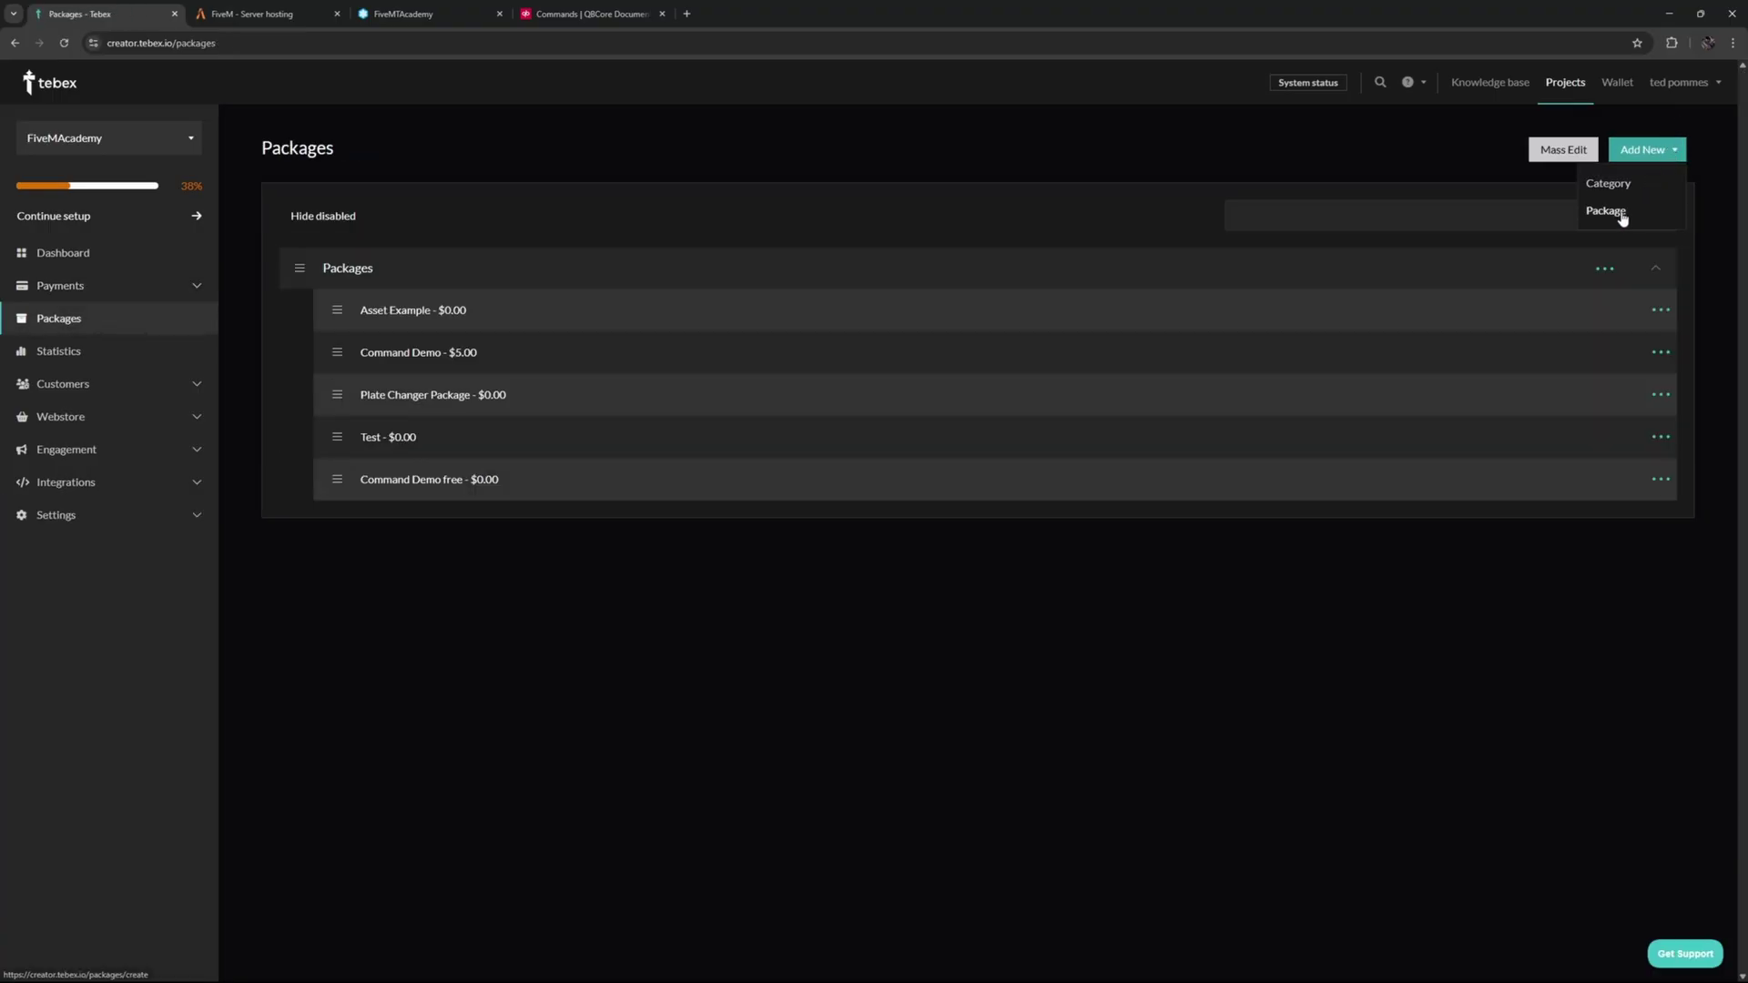
click(1134, 479)
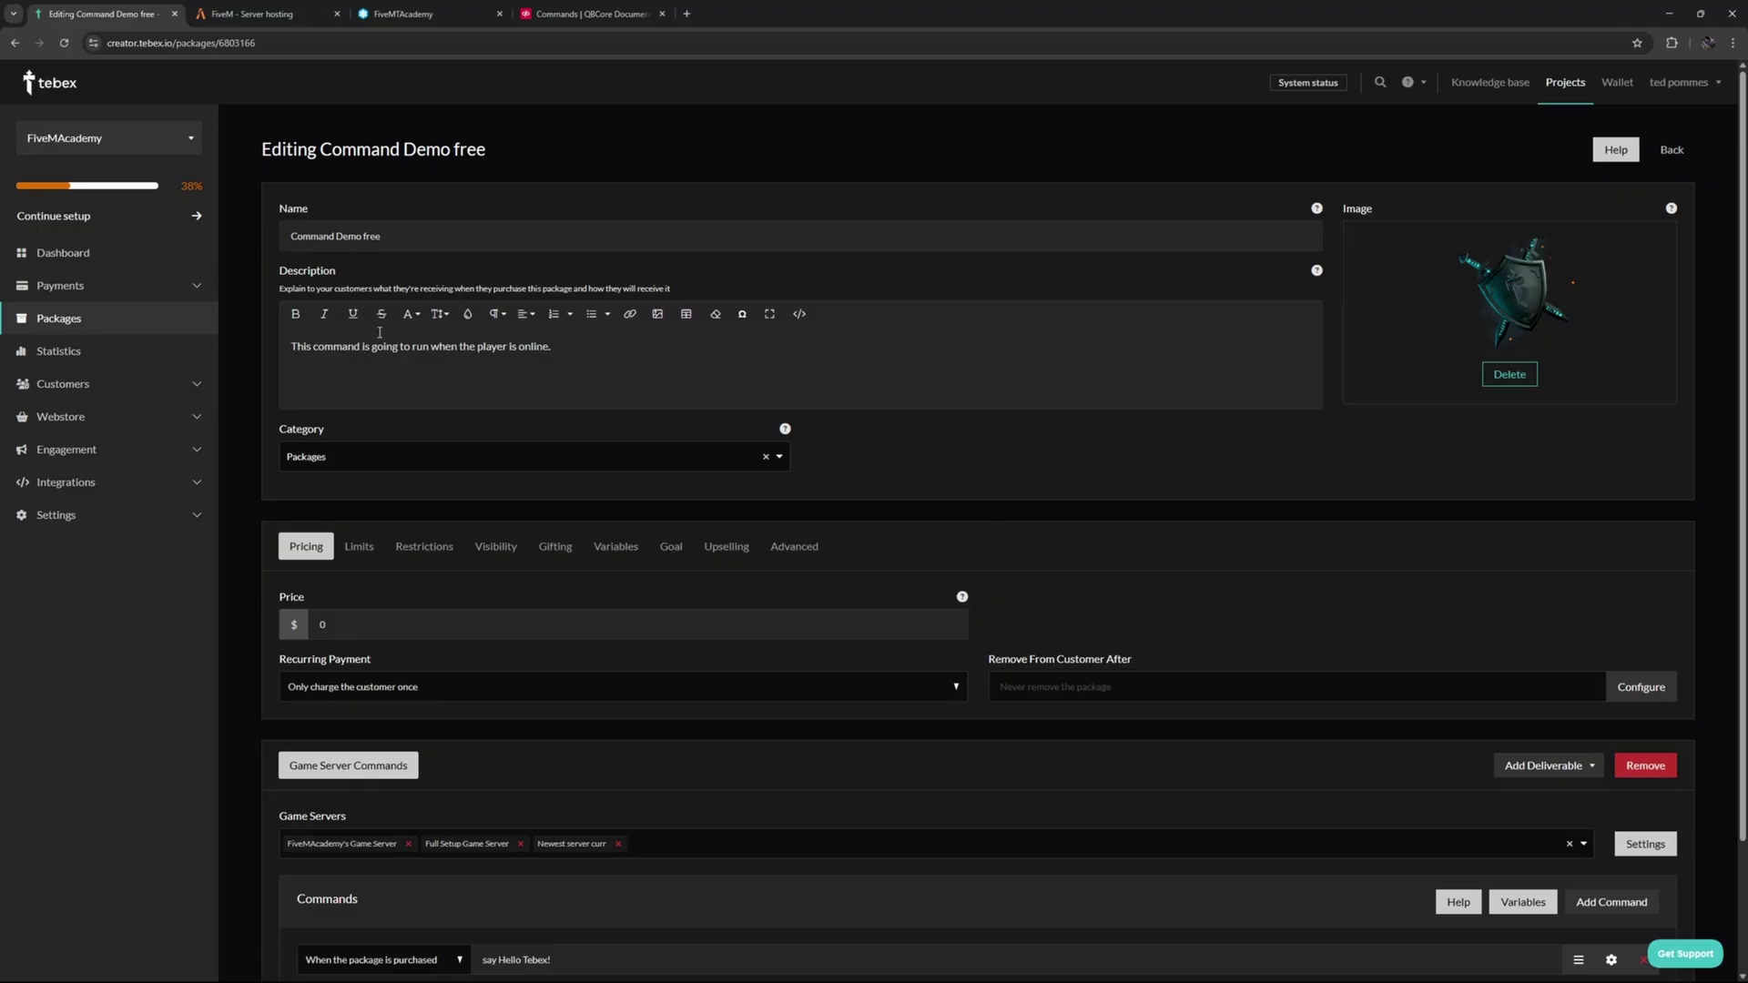
scroll(386, 647, down, 2)
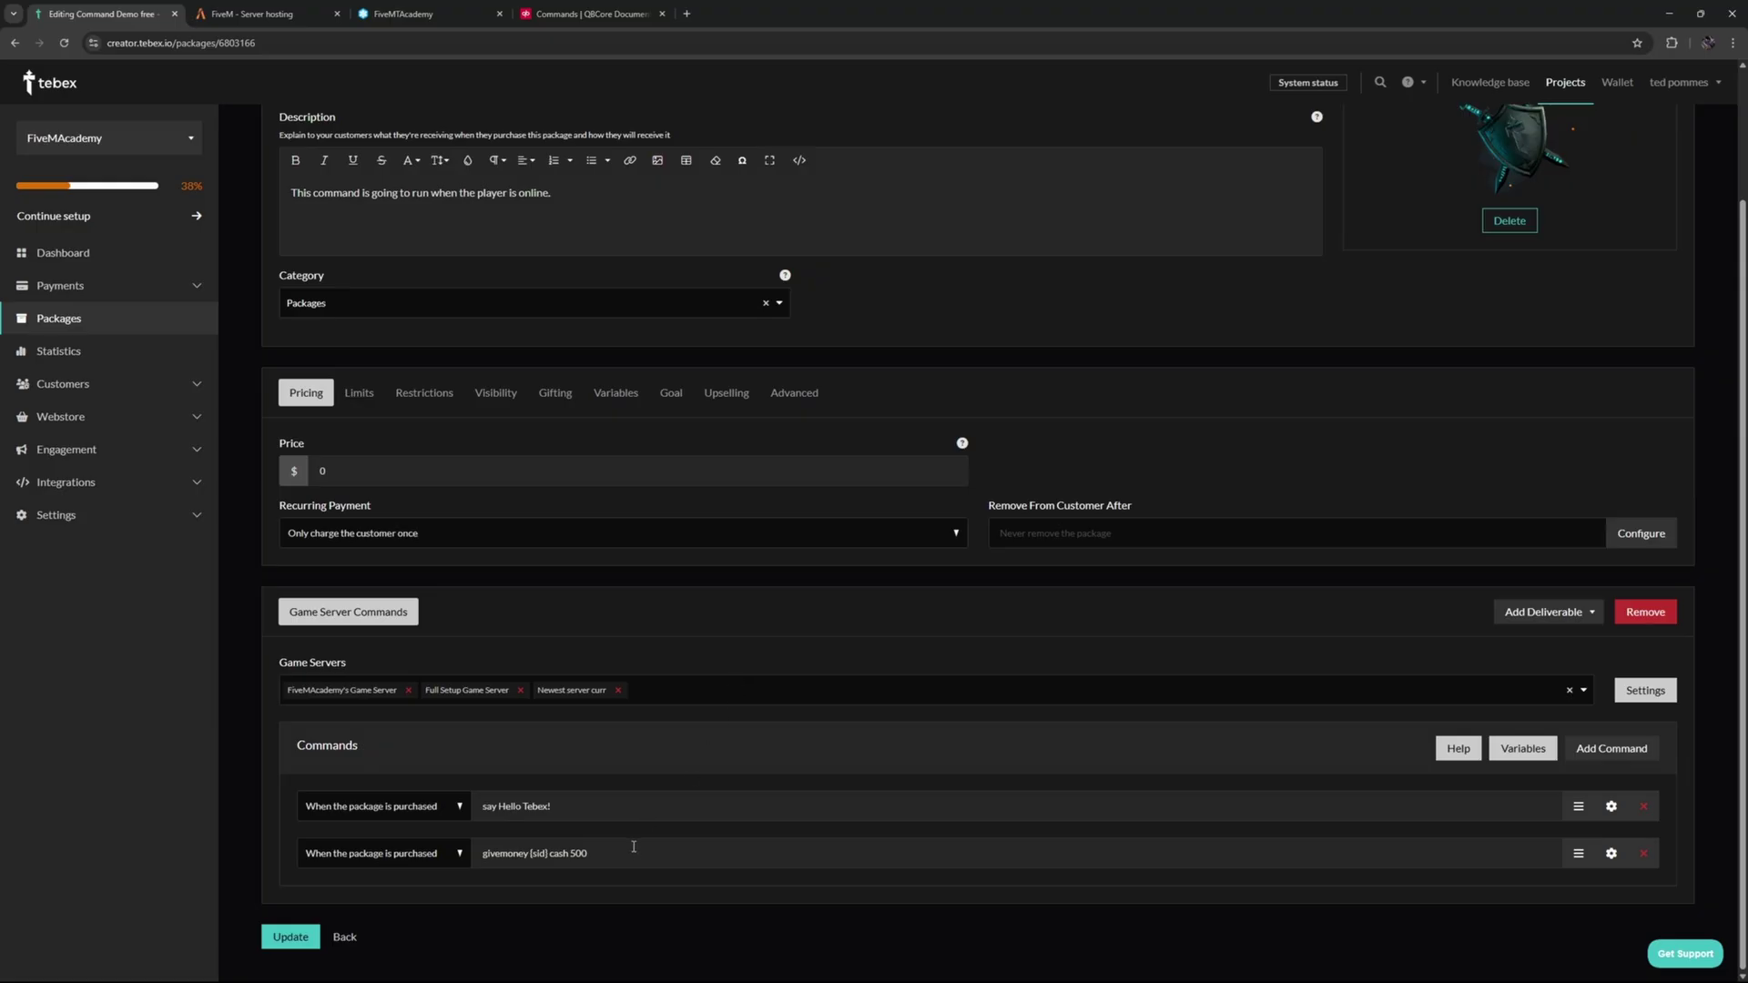
scroll(644, 819, up, 2)
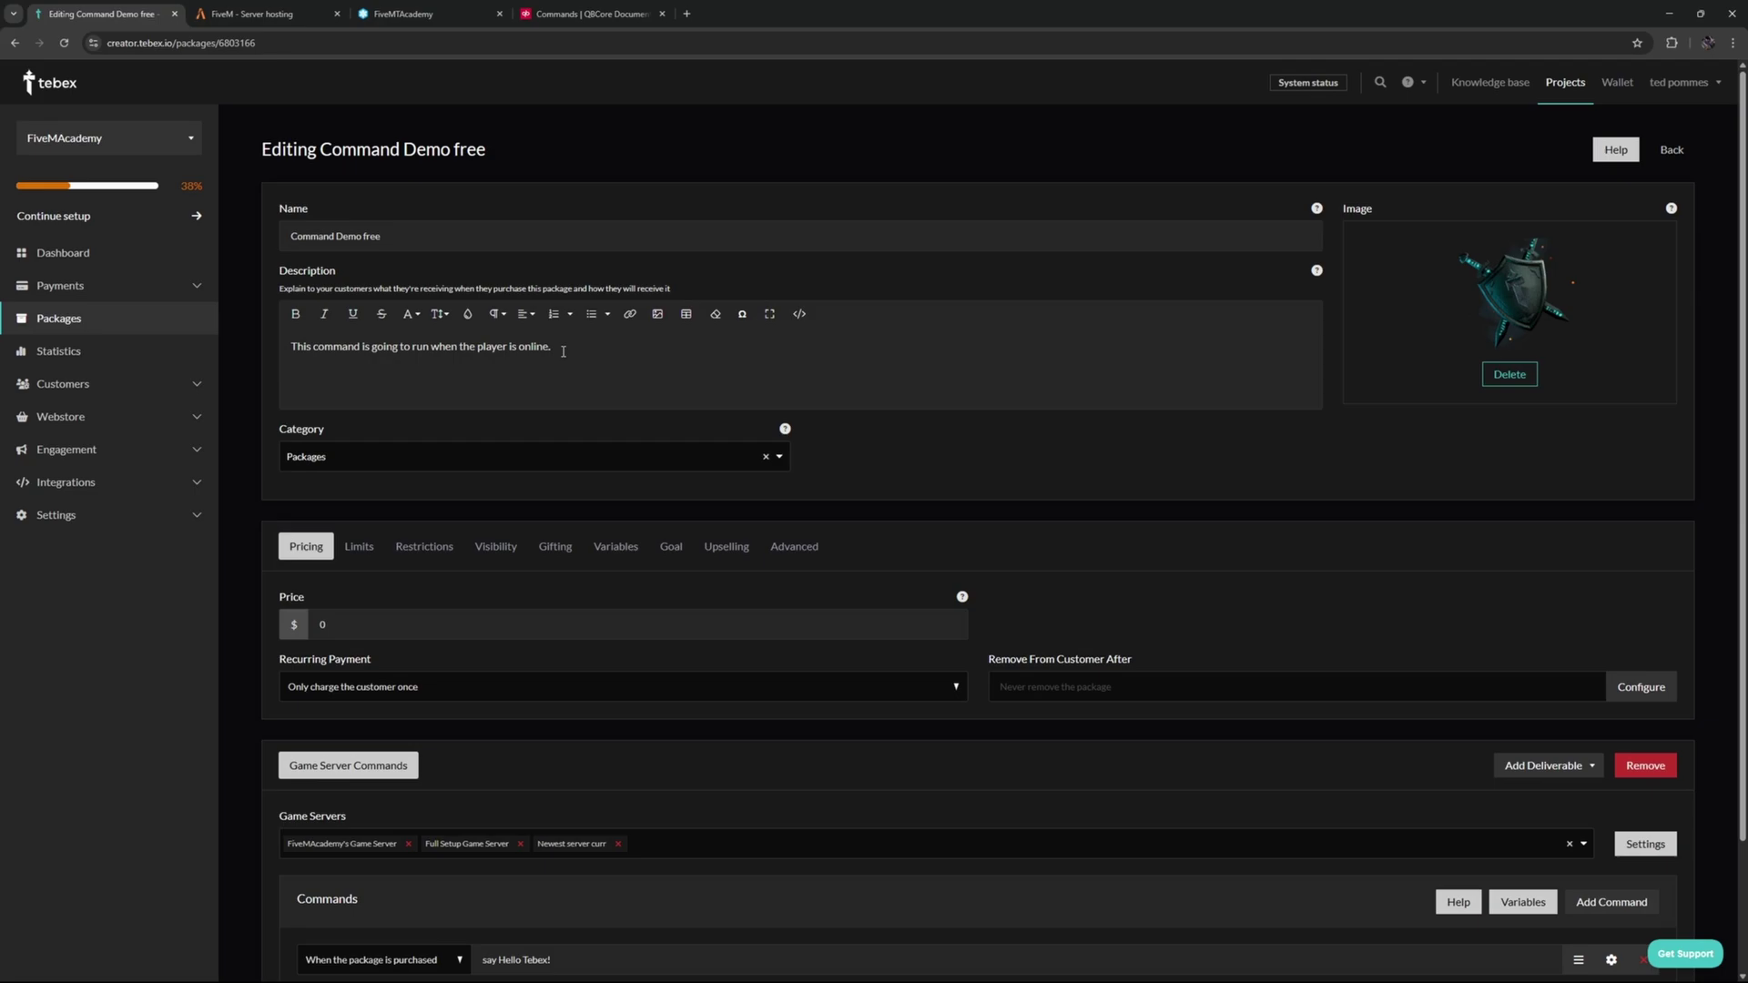
scroll(564, 351, down, 2)
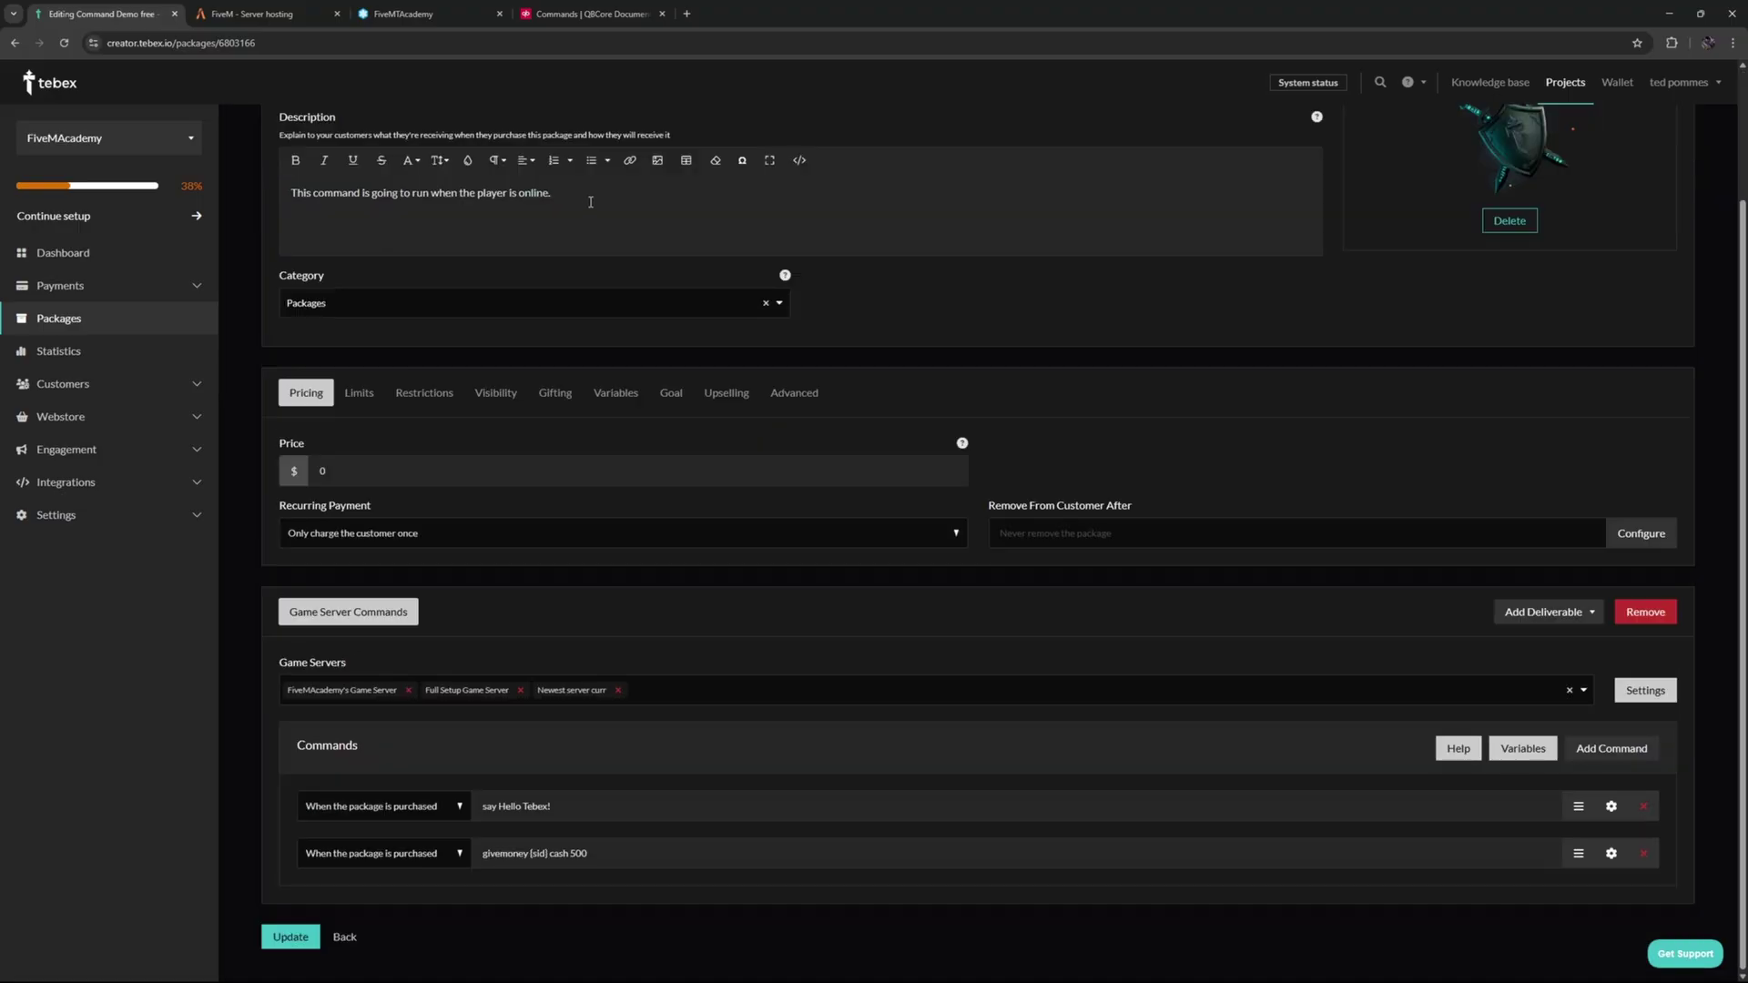
click(1544, 620)
Restrict Command Demo free to Full Setup Game Server, review givemoney's settings, and update the package
click(520, 690)
click(509, 690)
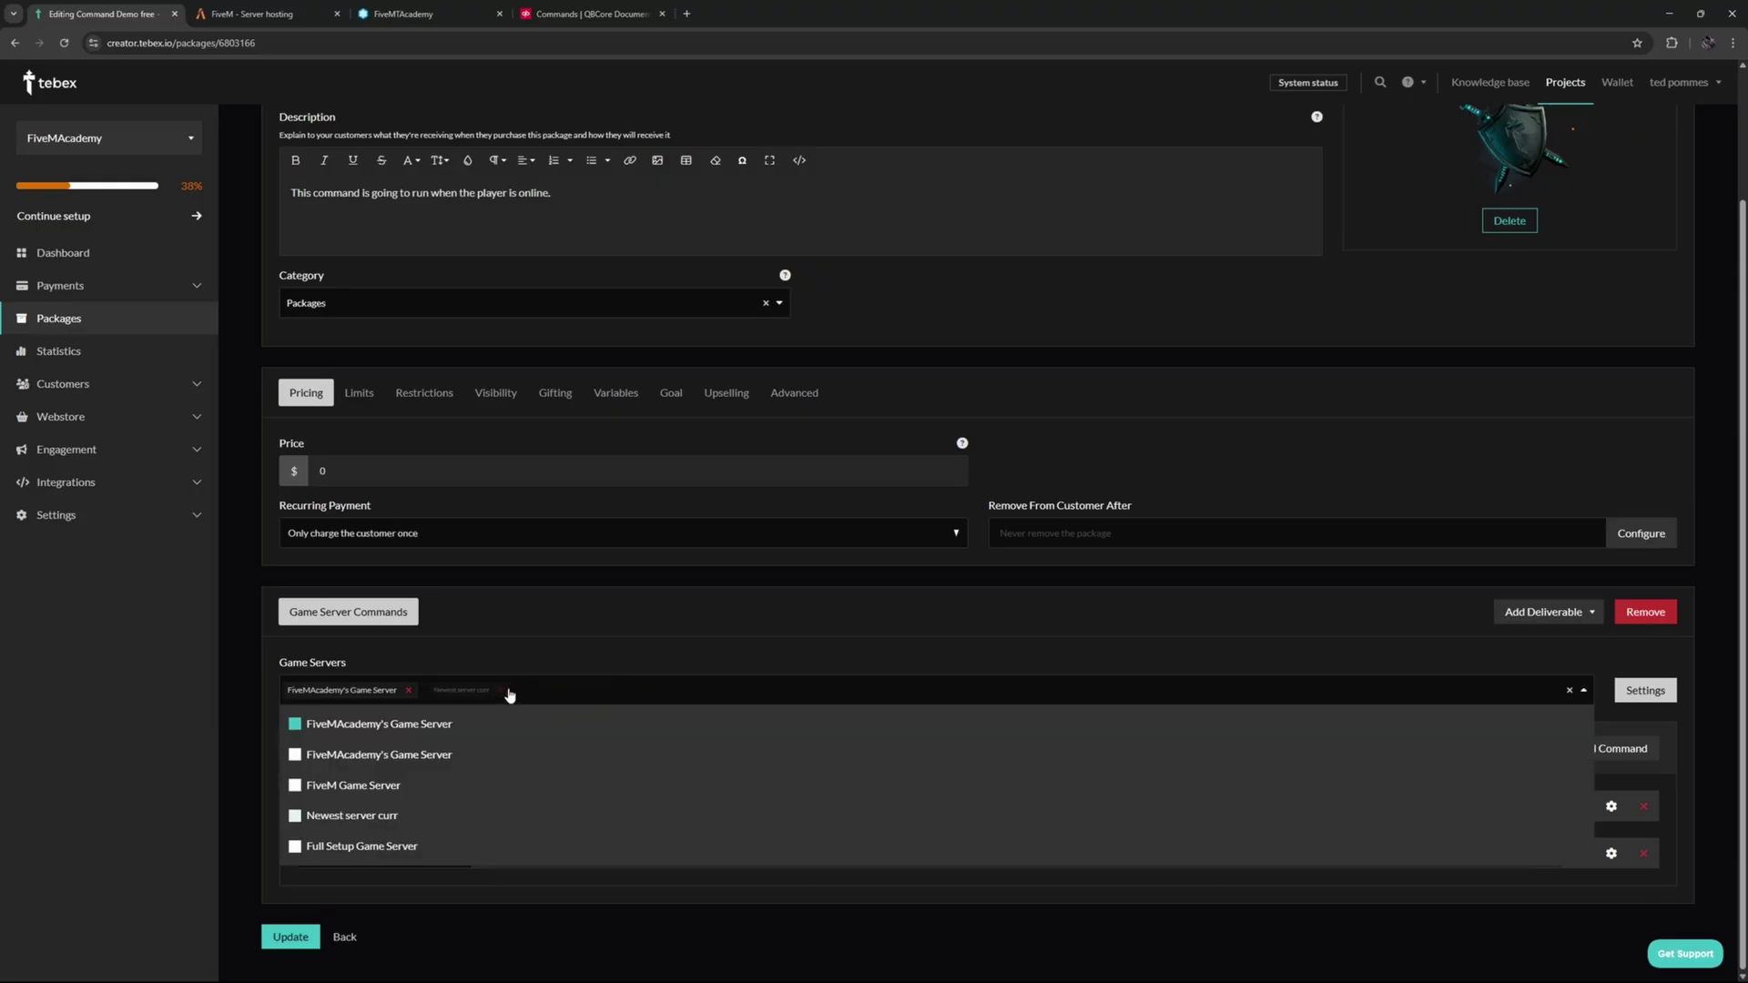
click(408, 690)
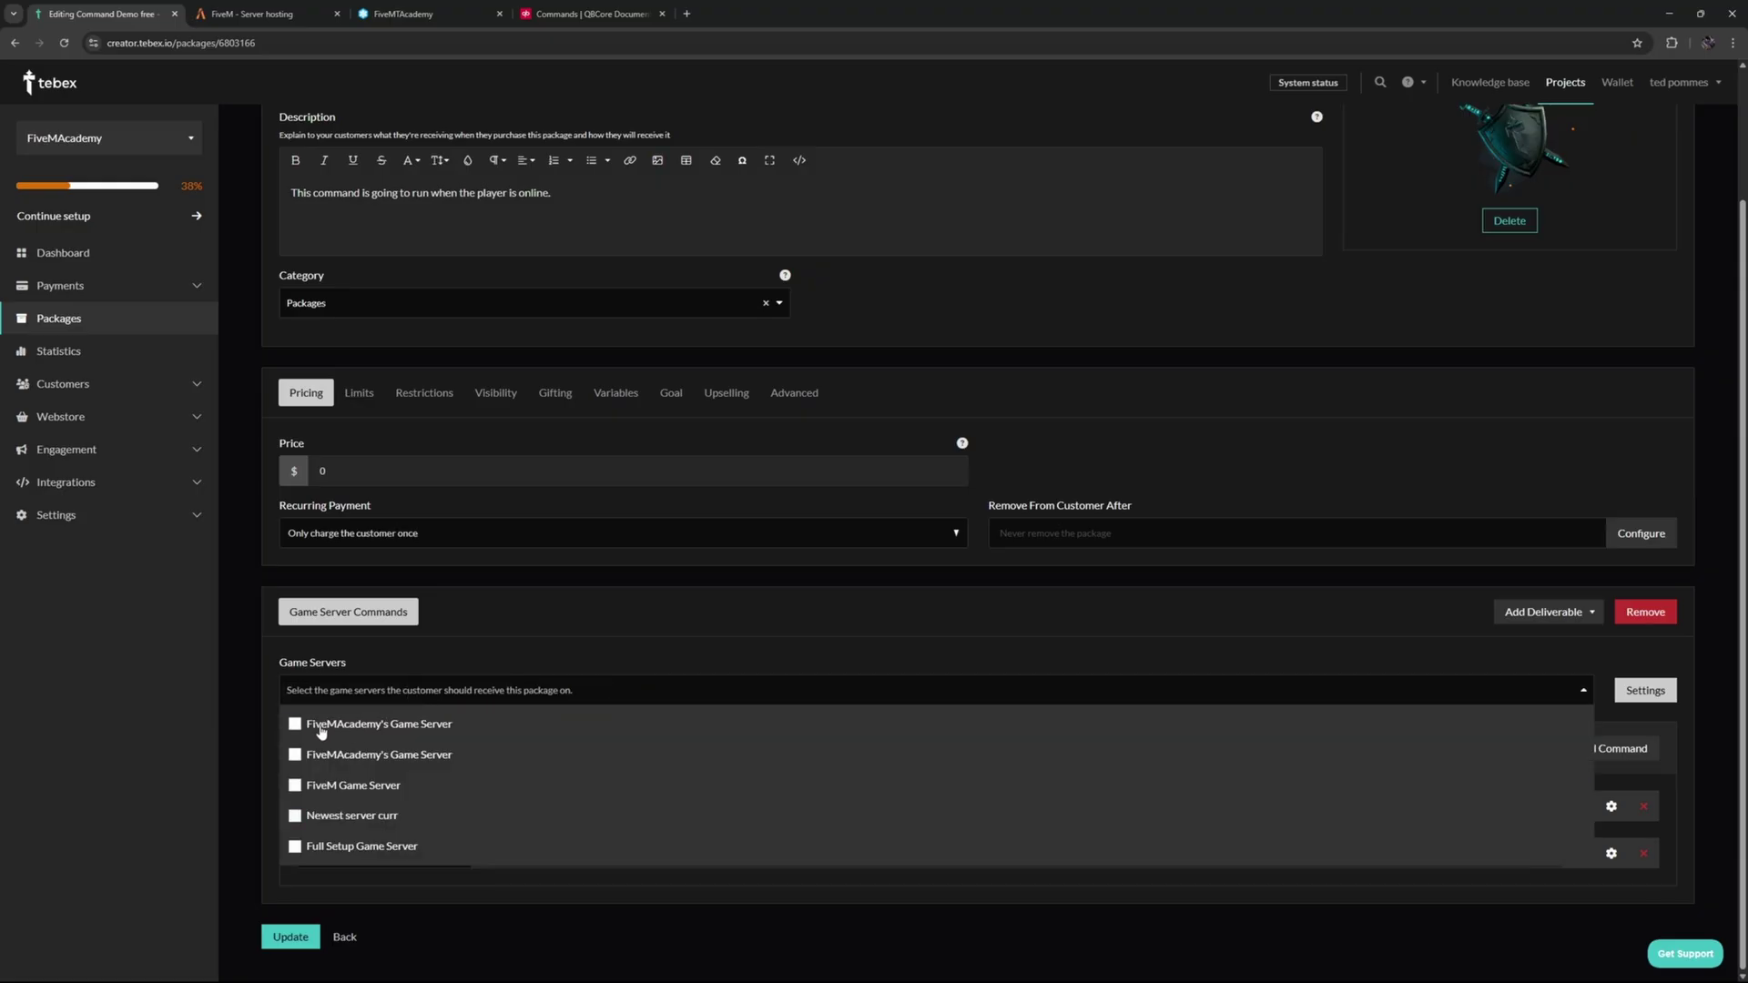
click(294, 847)
click(565, 926)
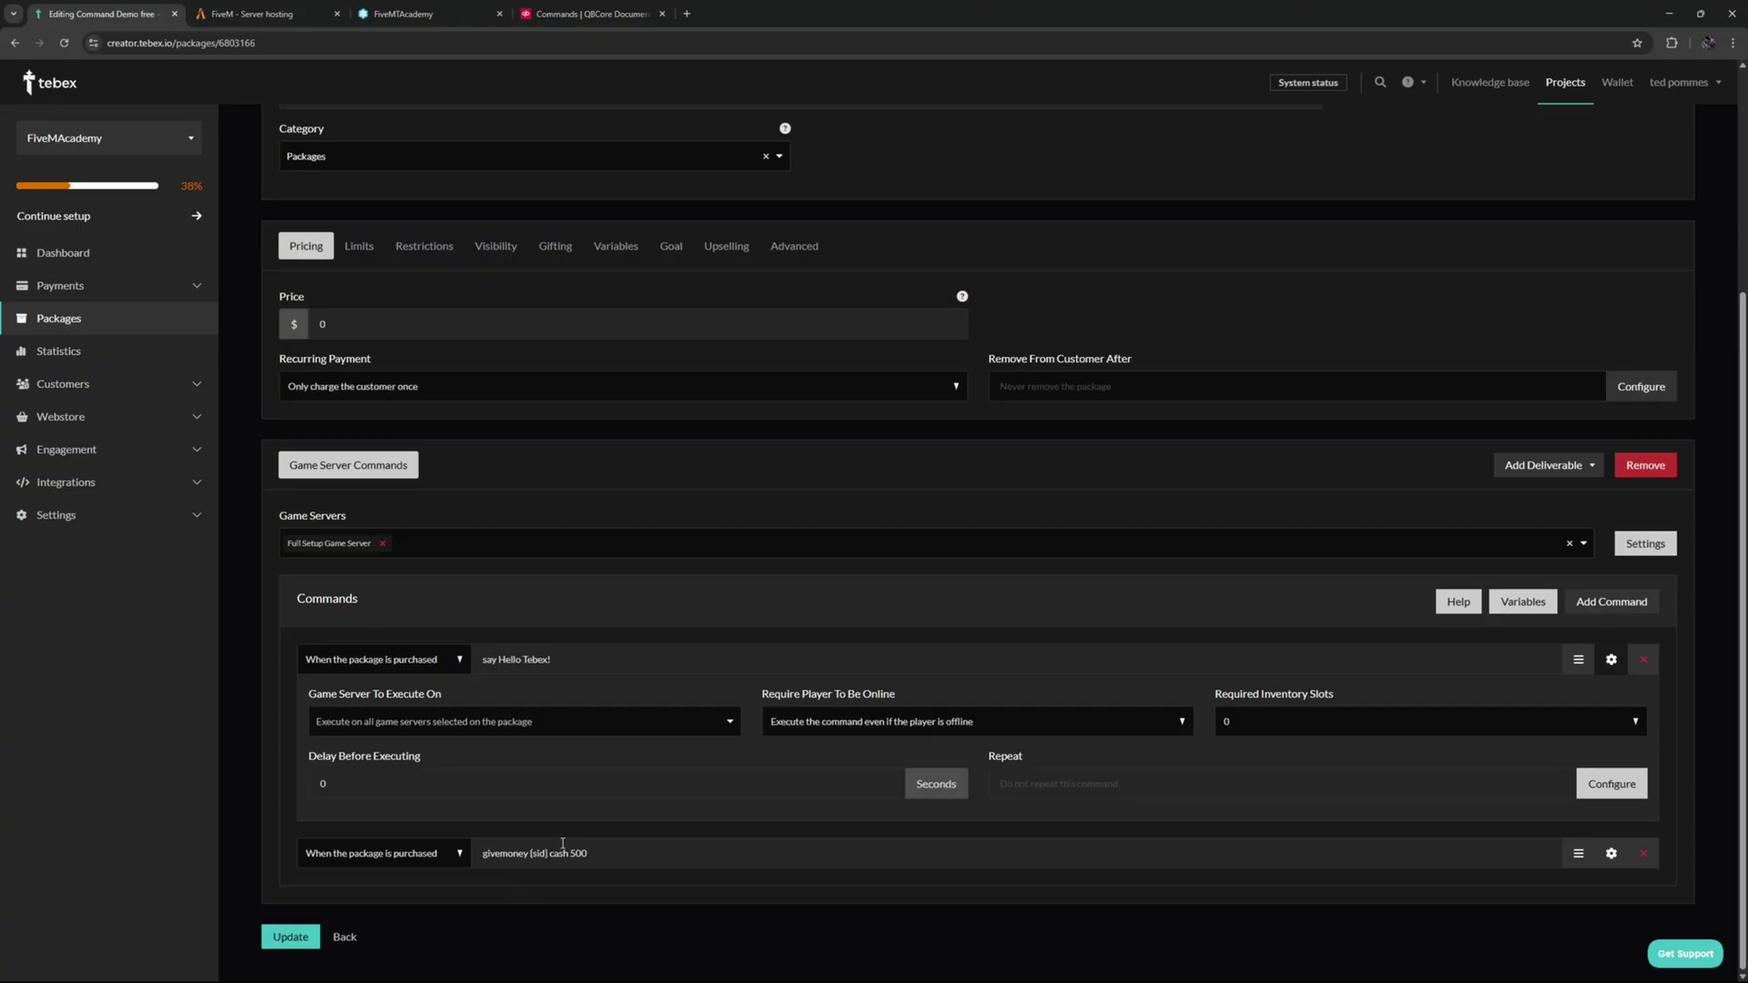
click(1611, 853)
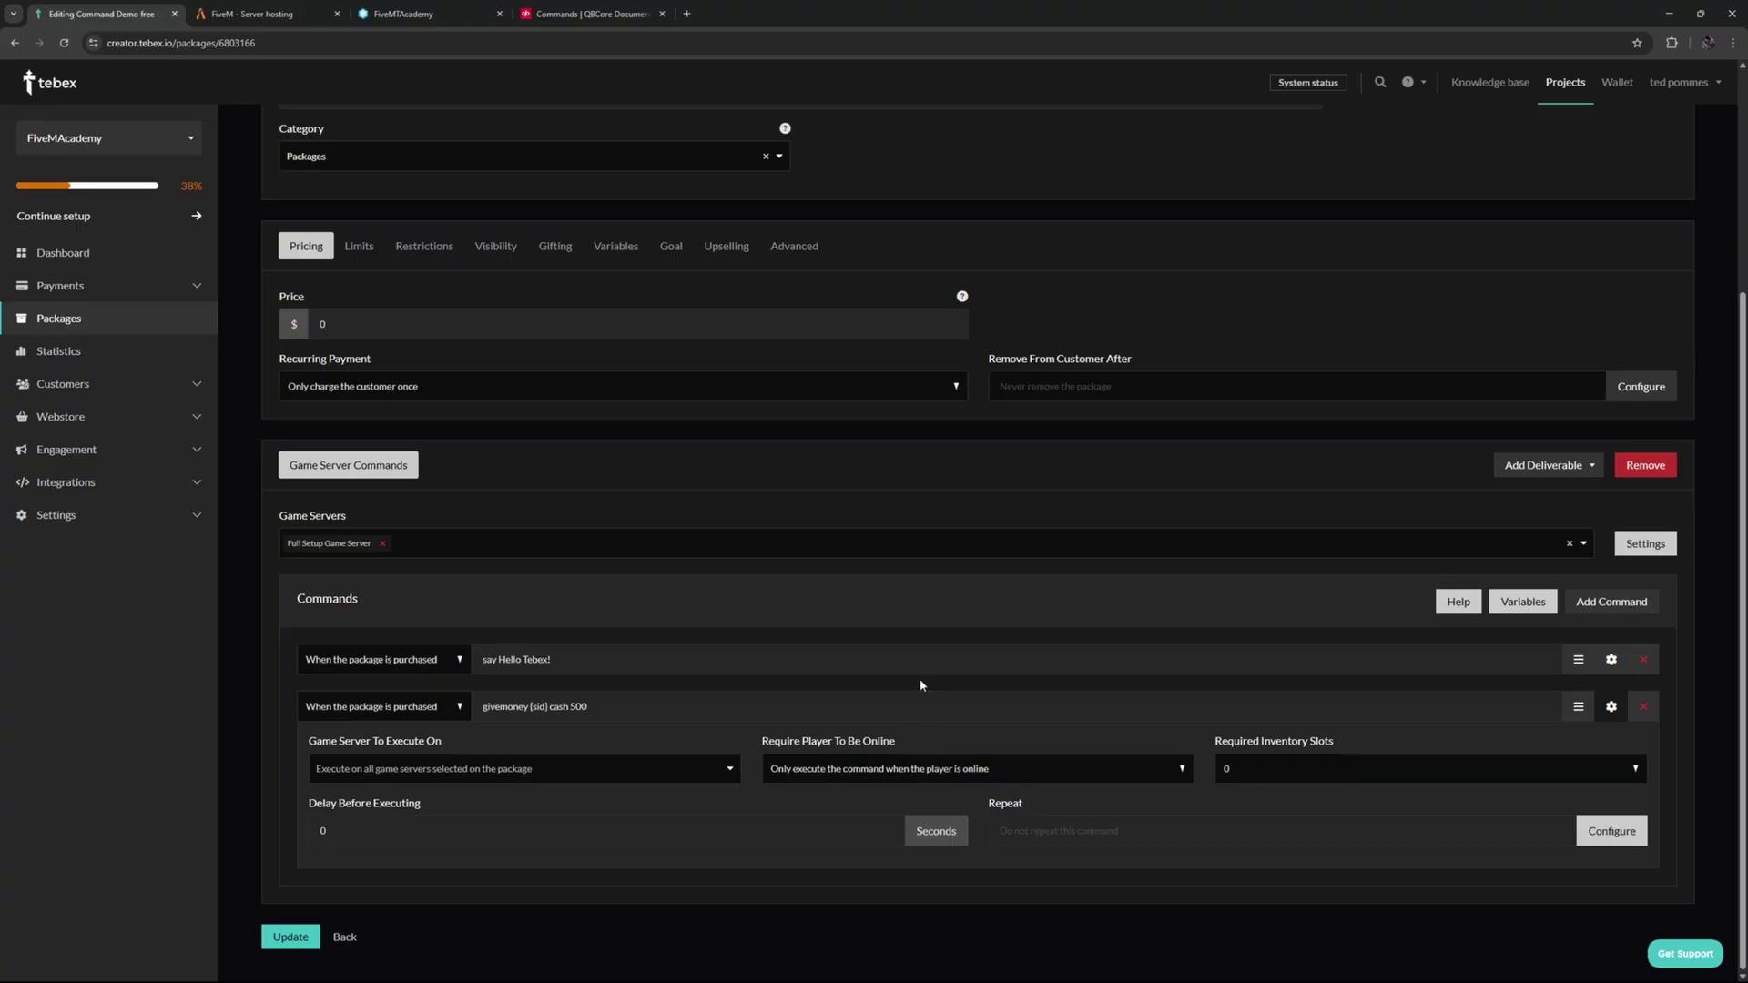
click(290, 939)
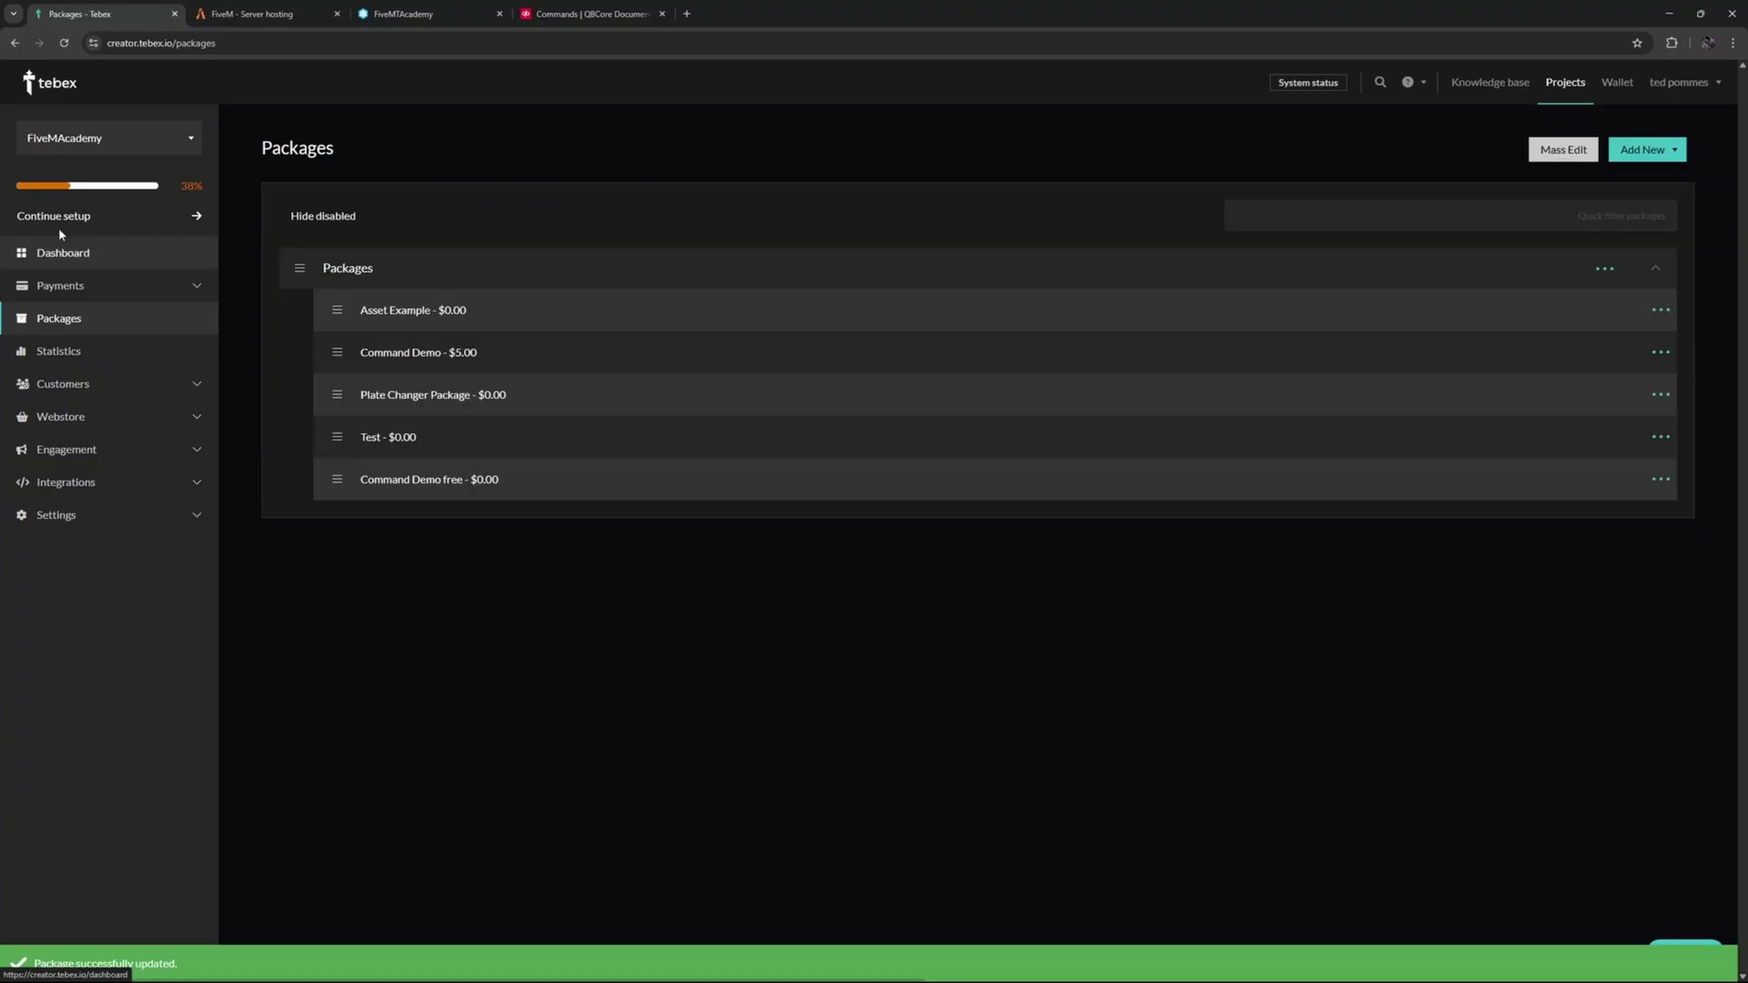
Add Command Demo free ($0.00) to the webstore basket, authorize with Cfx.re, and check out
click(55, 252)
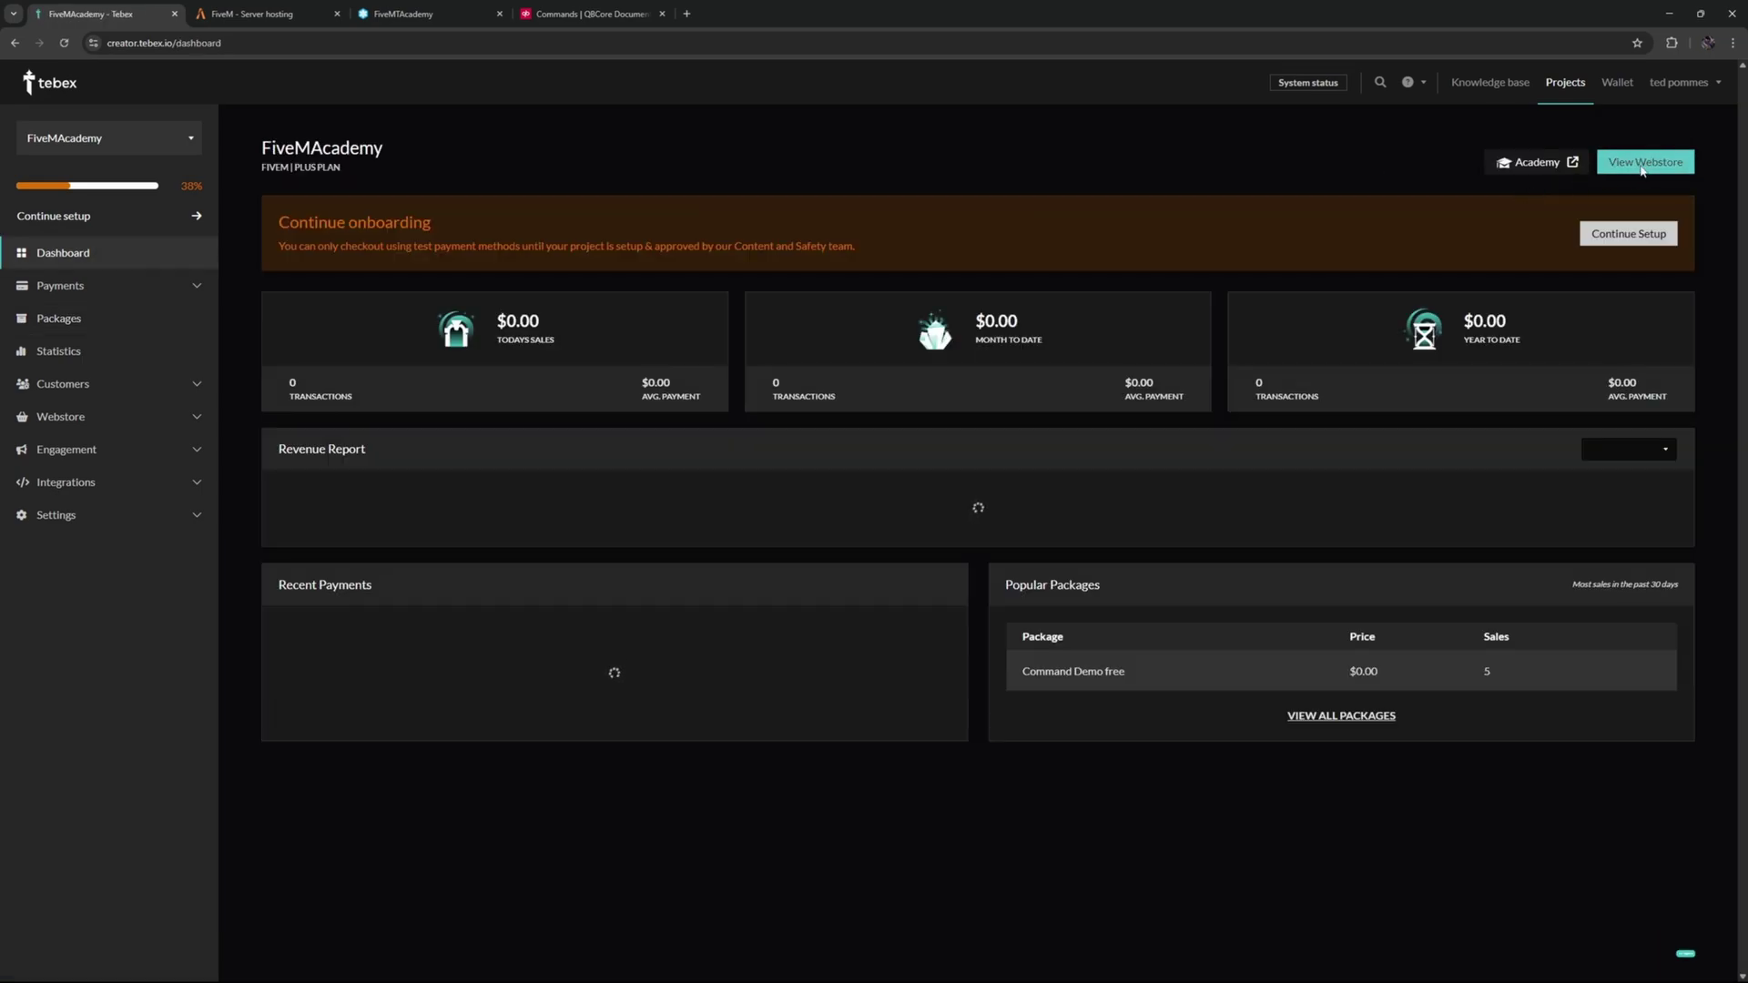
click(1648, 168)
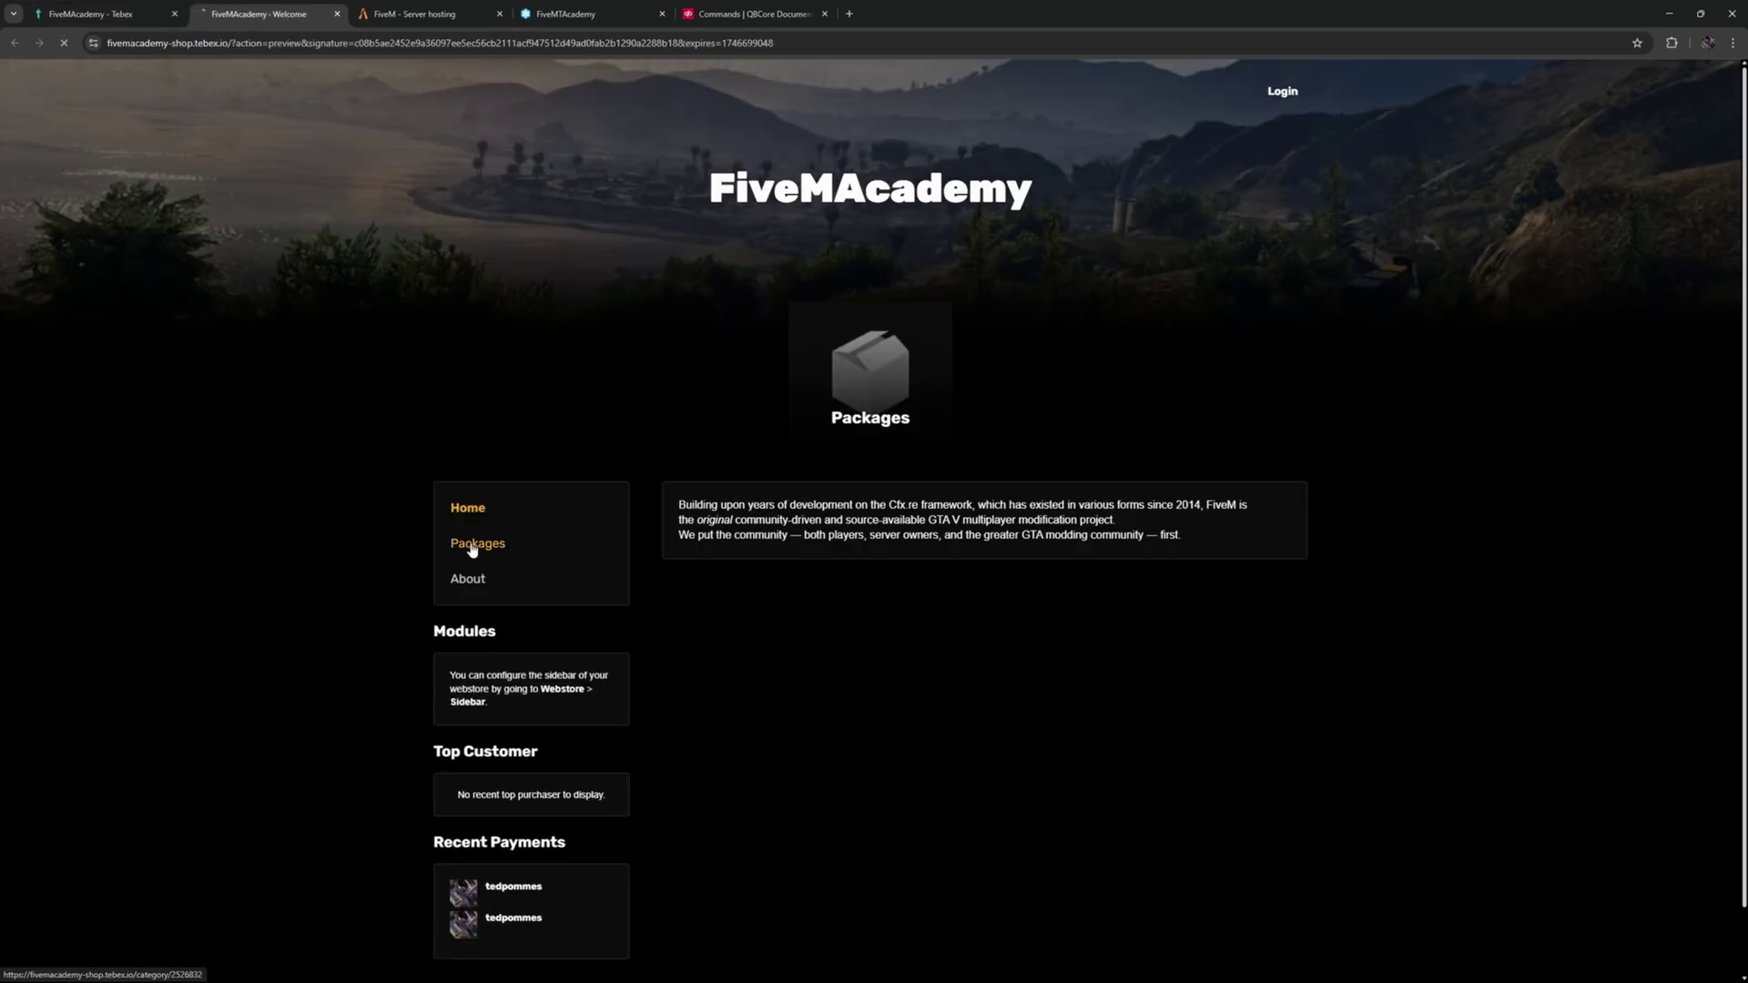
click(473, 543)
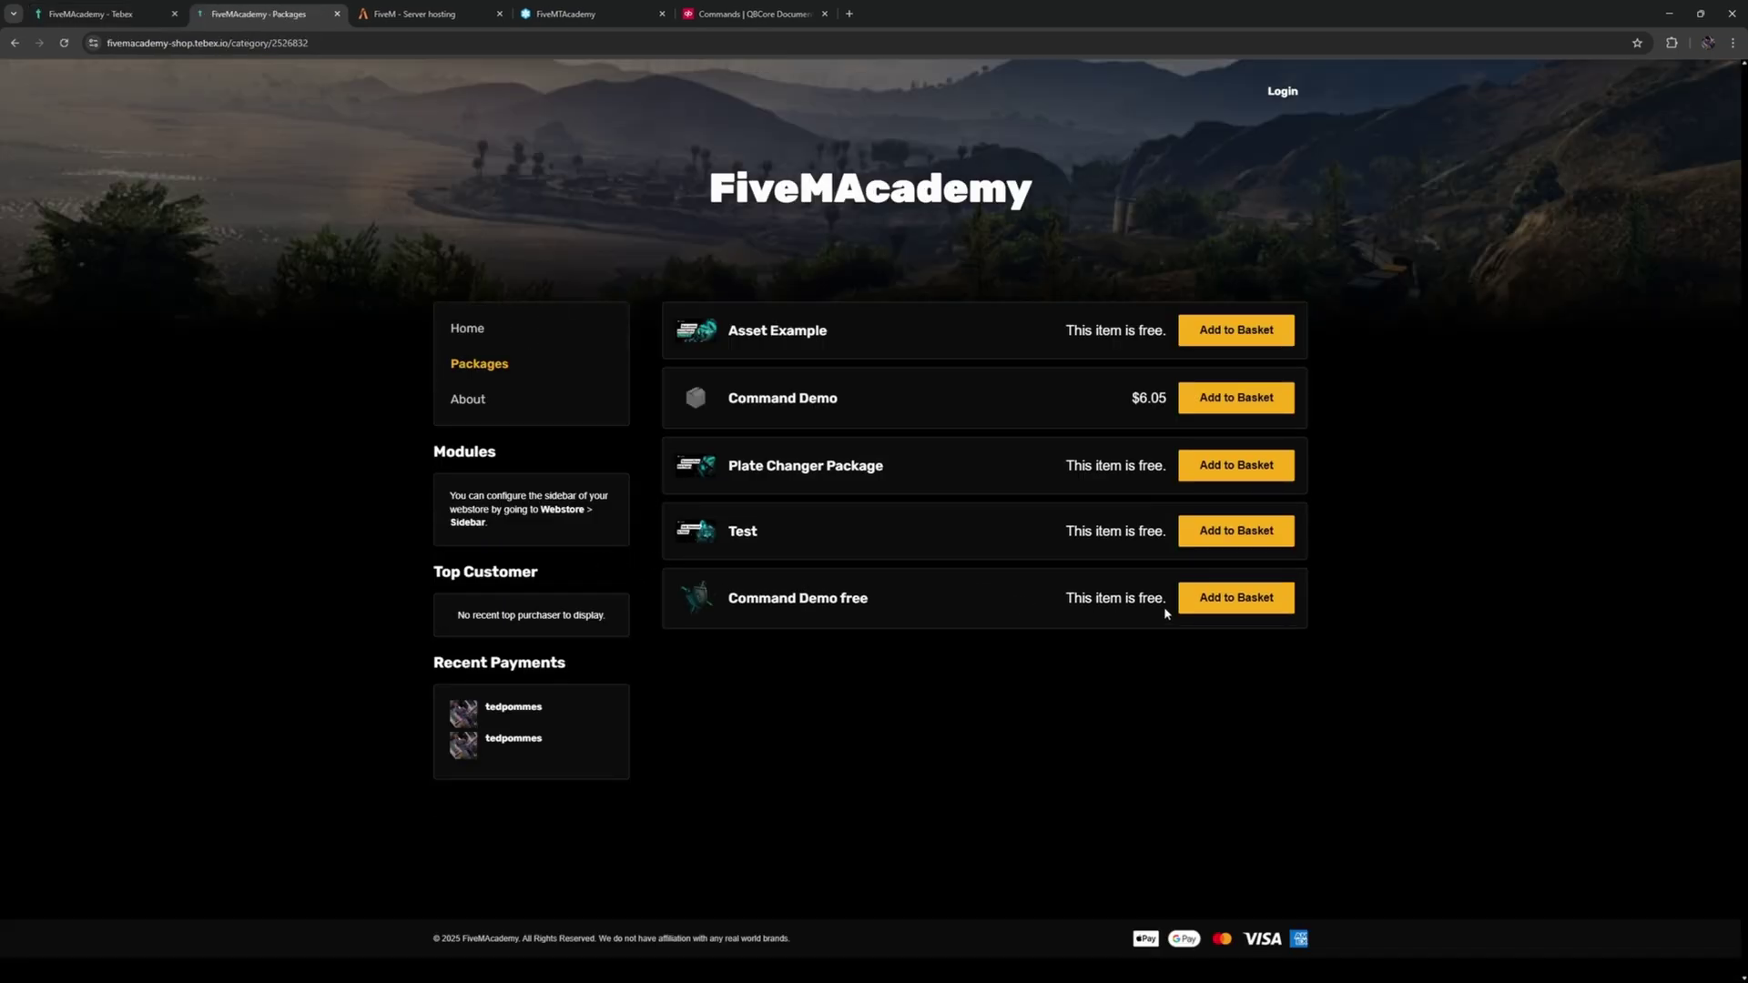
click(1224, 603)
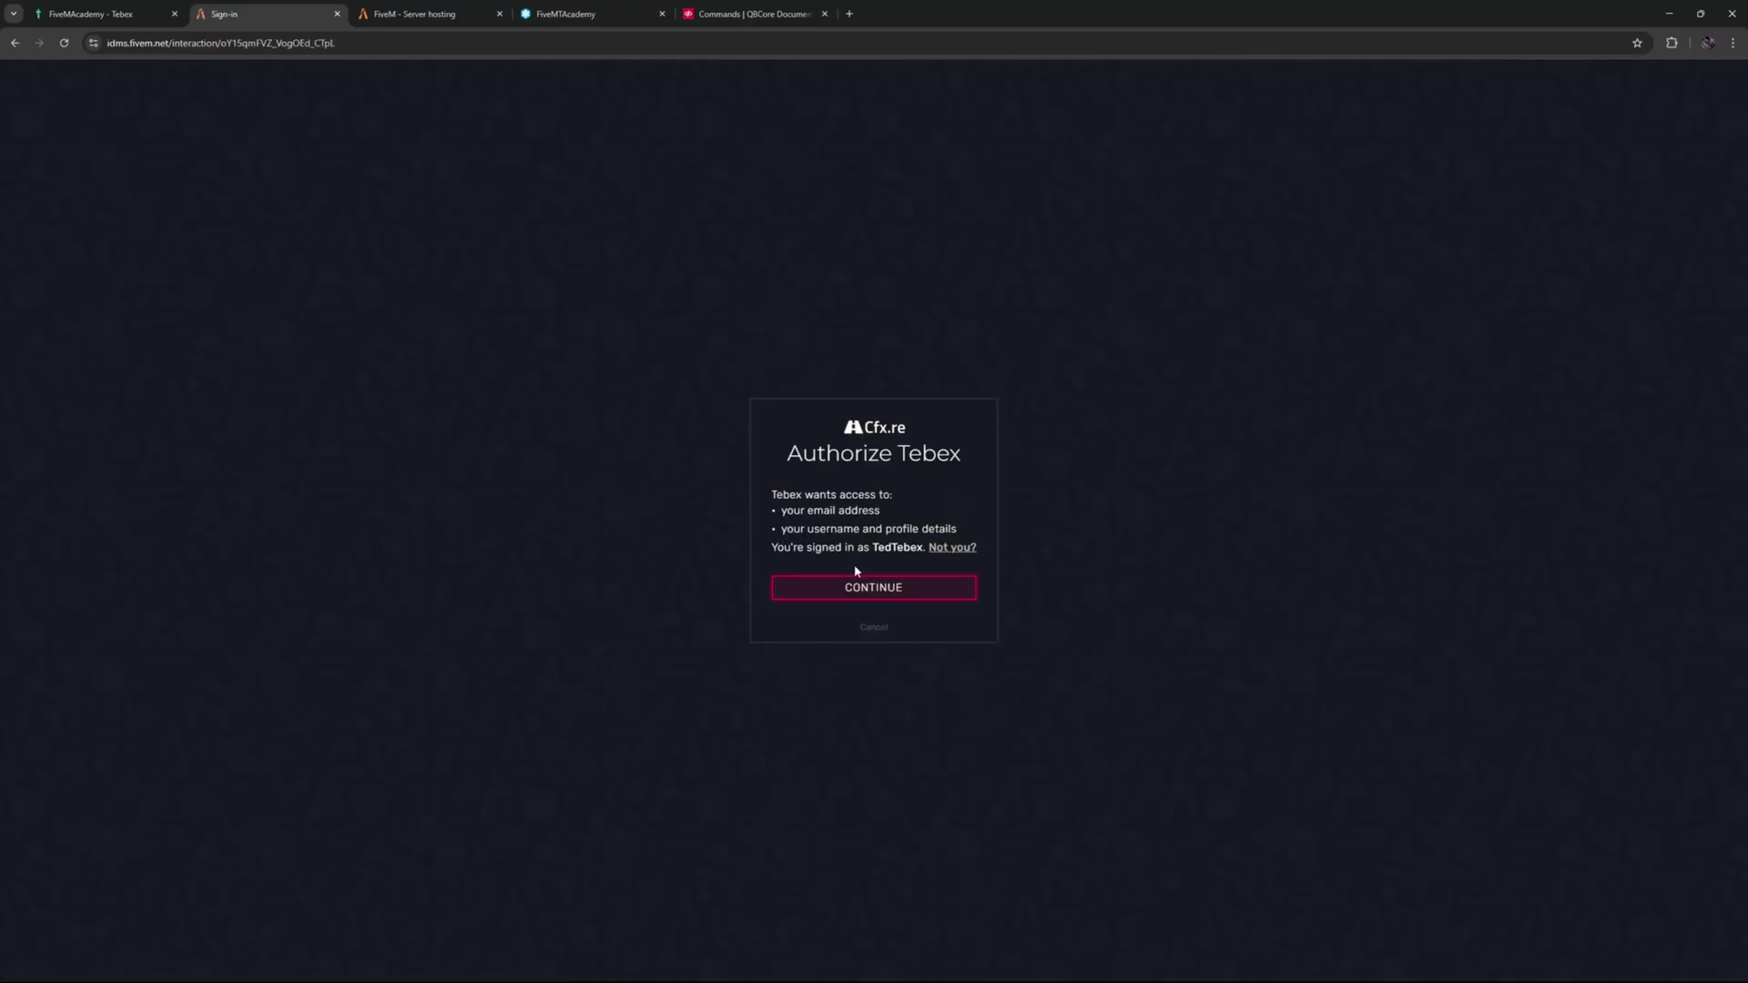
click(874, 590)
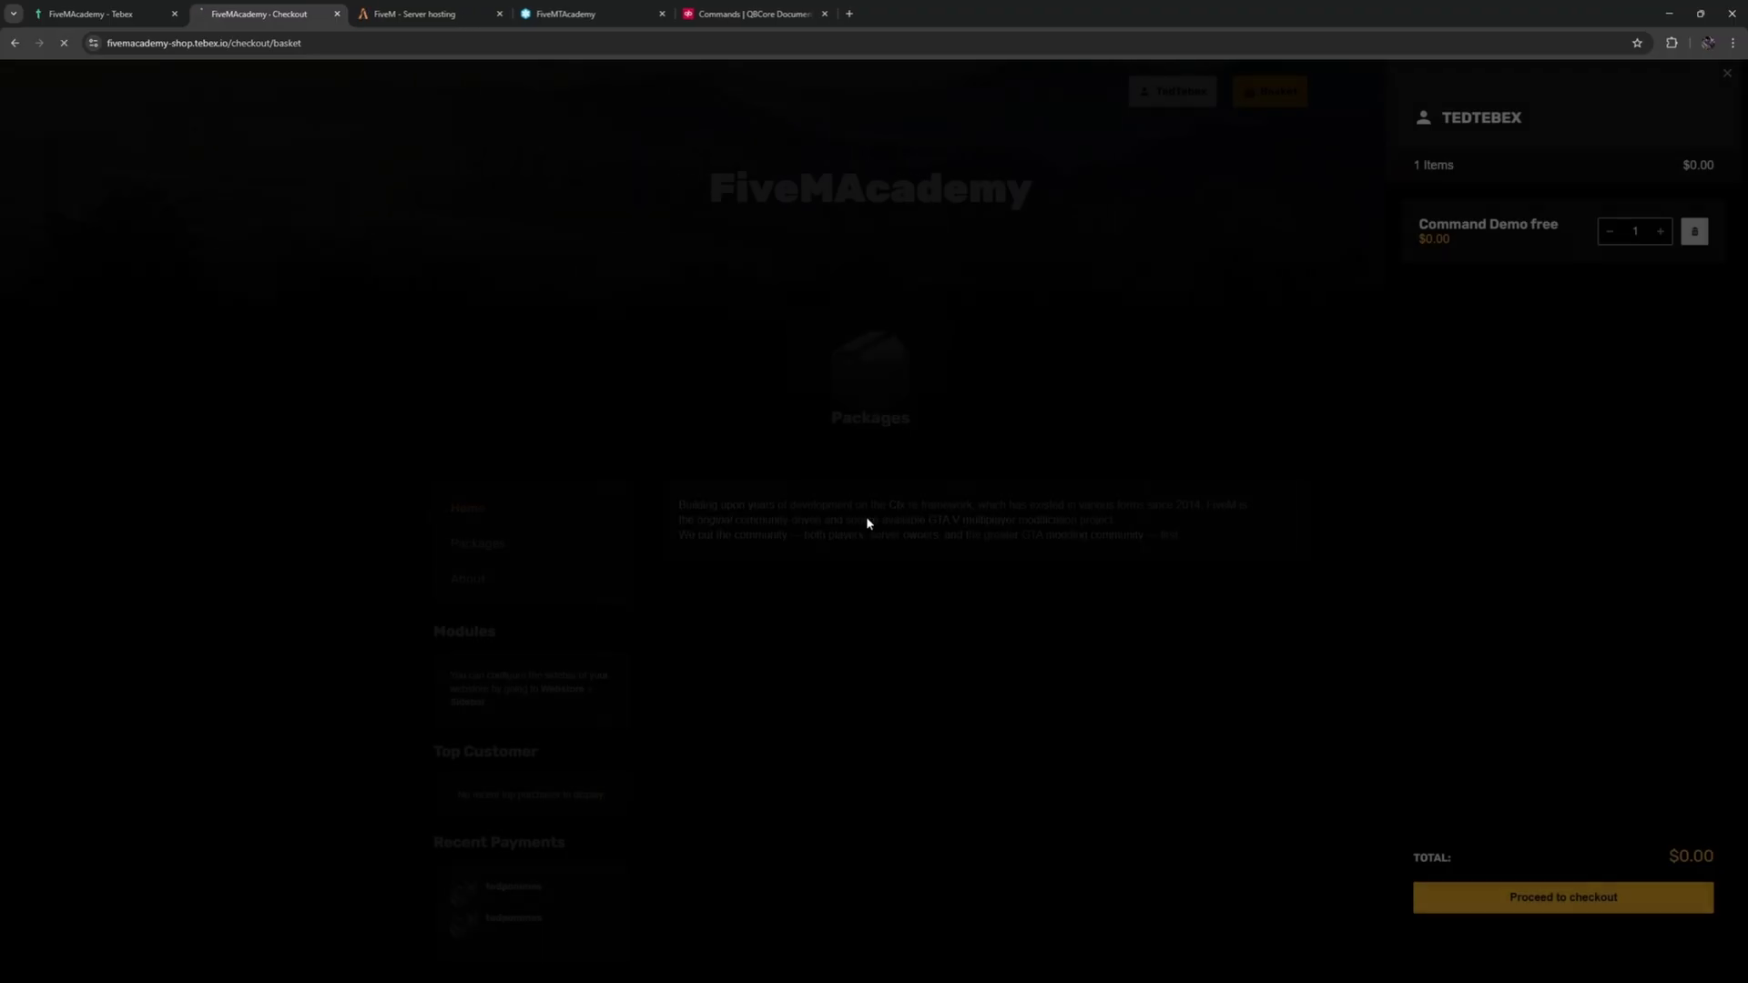
click(869, 511)
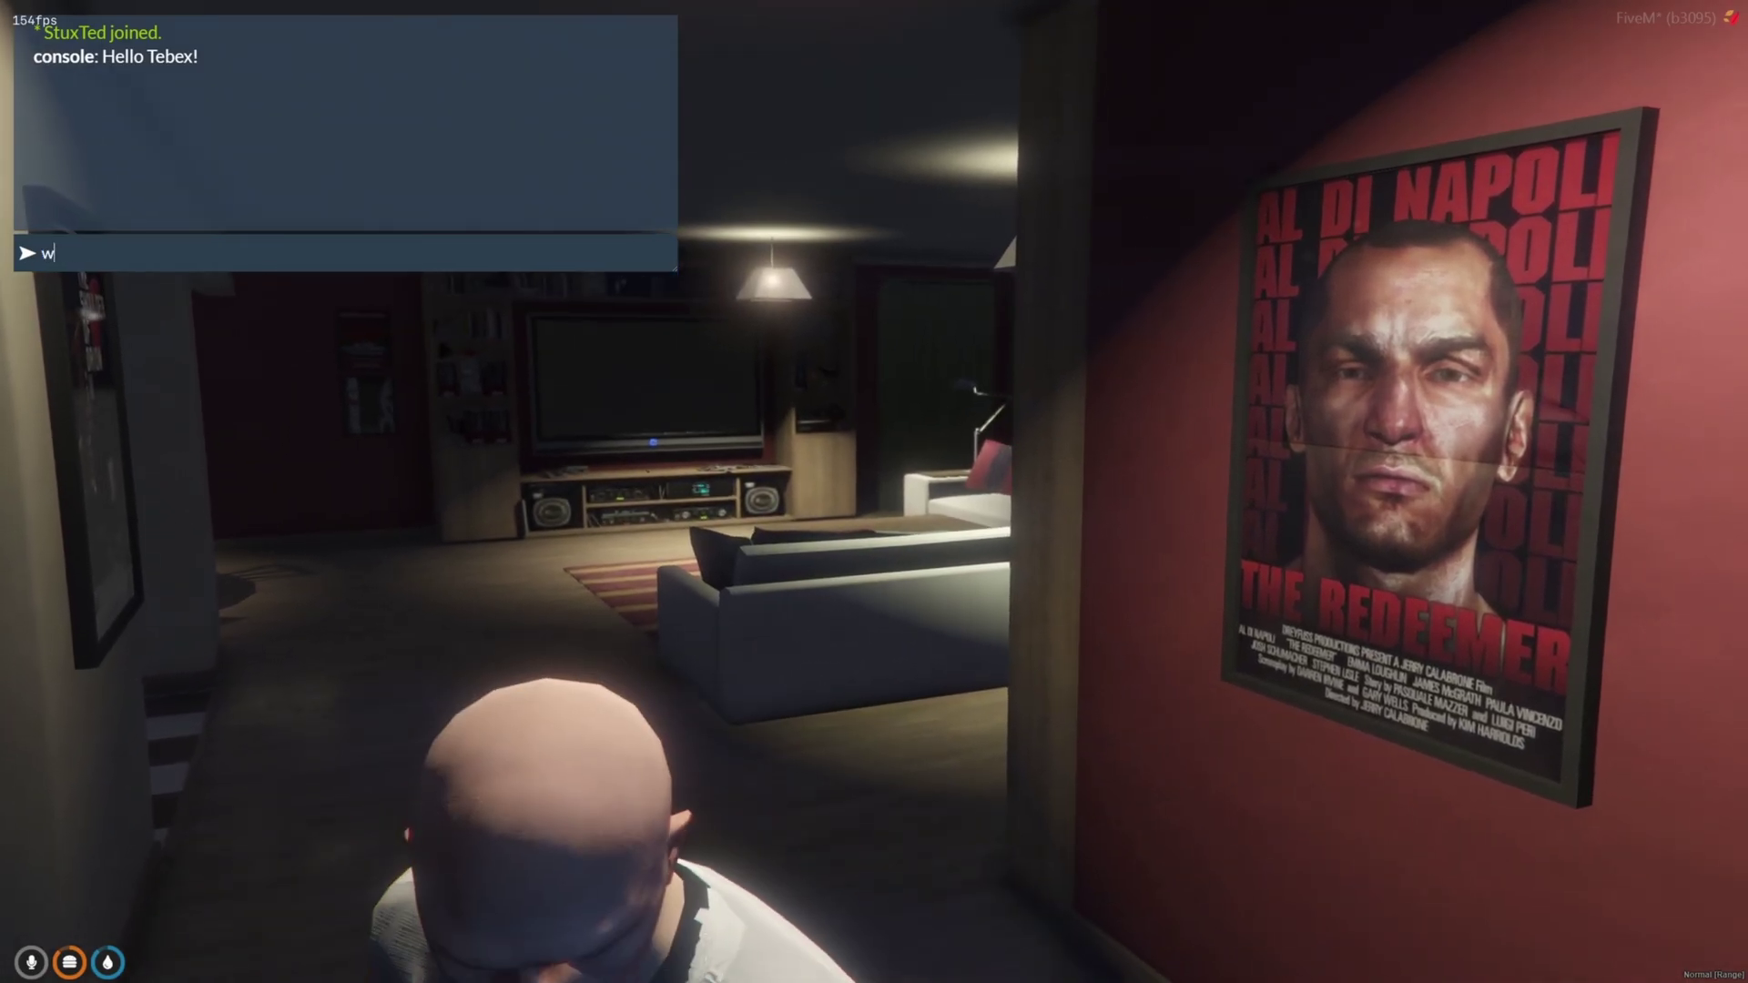
Run /cash in FiveM to confirm the $1500 balance, then switch to the browser
key(BackSpace)
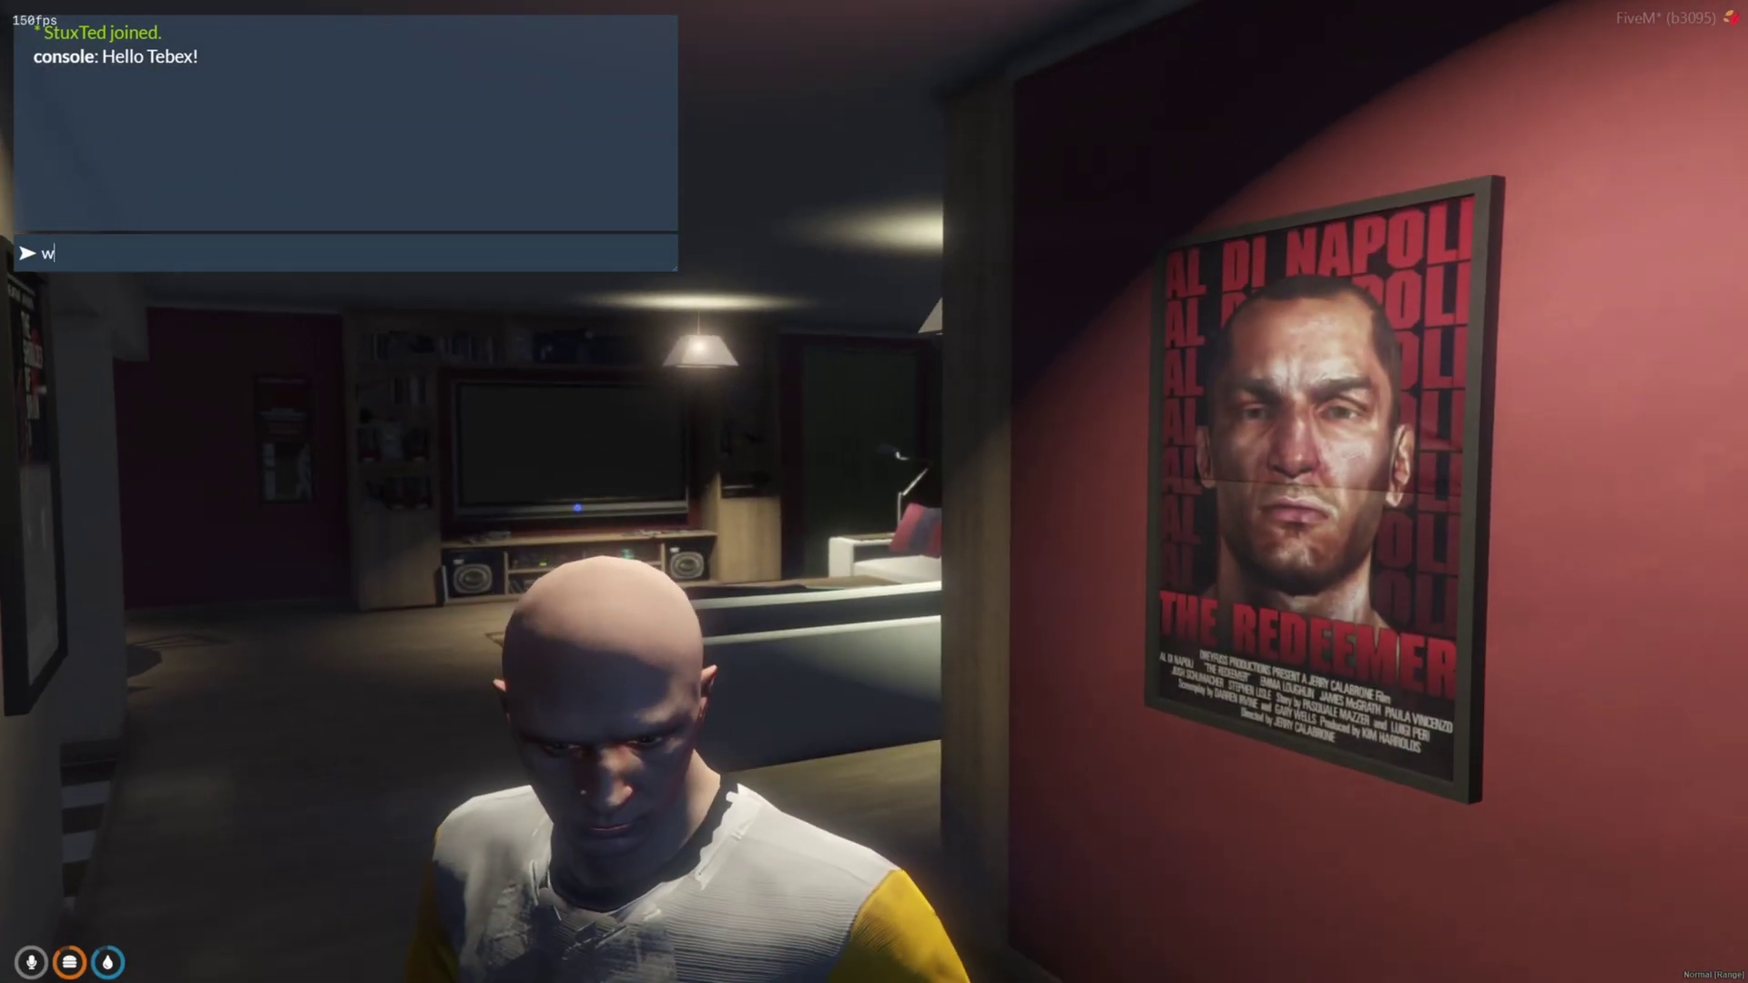
text(/cash)
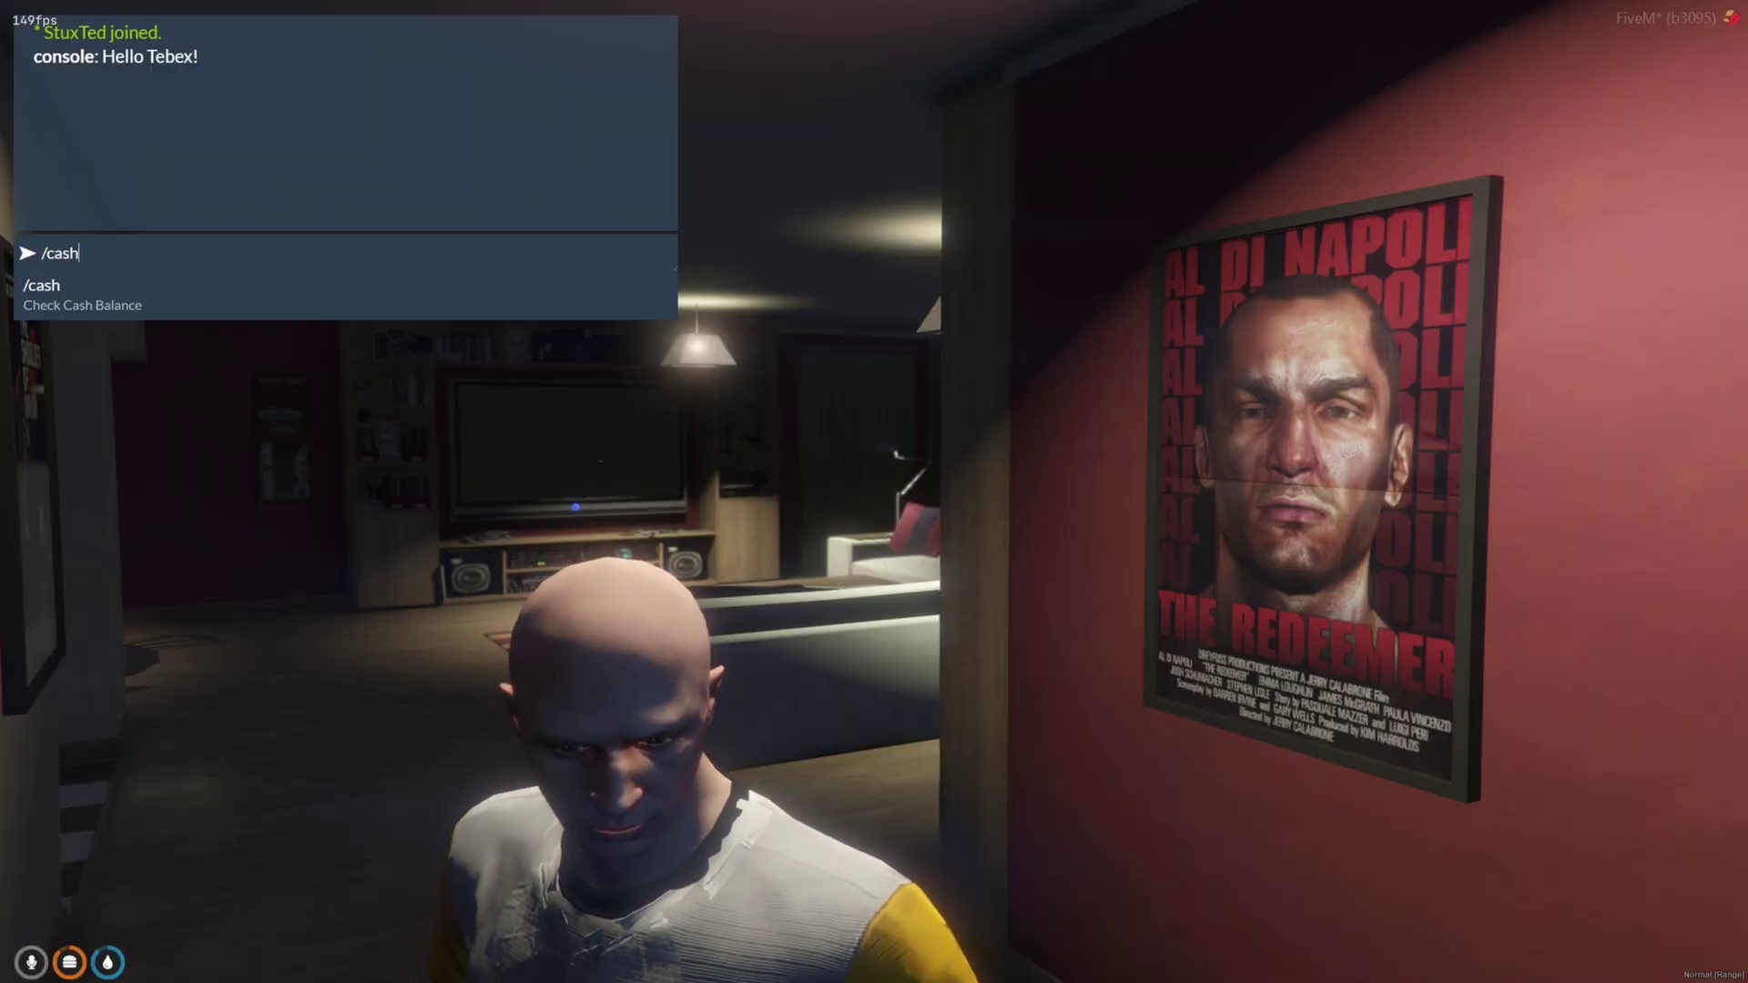
key(Return)
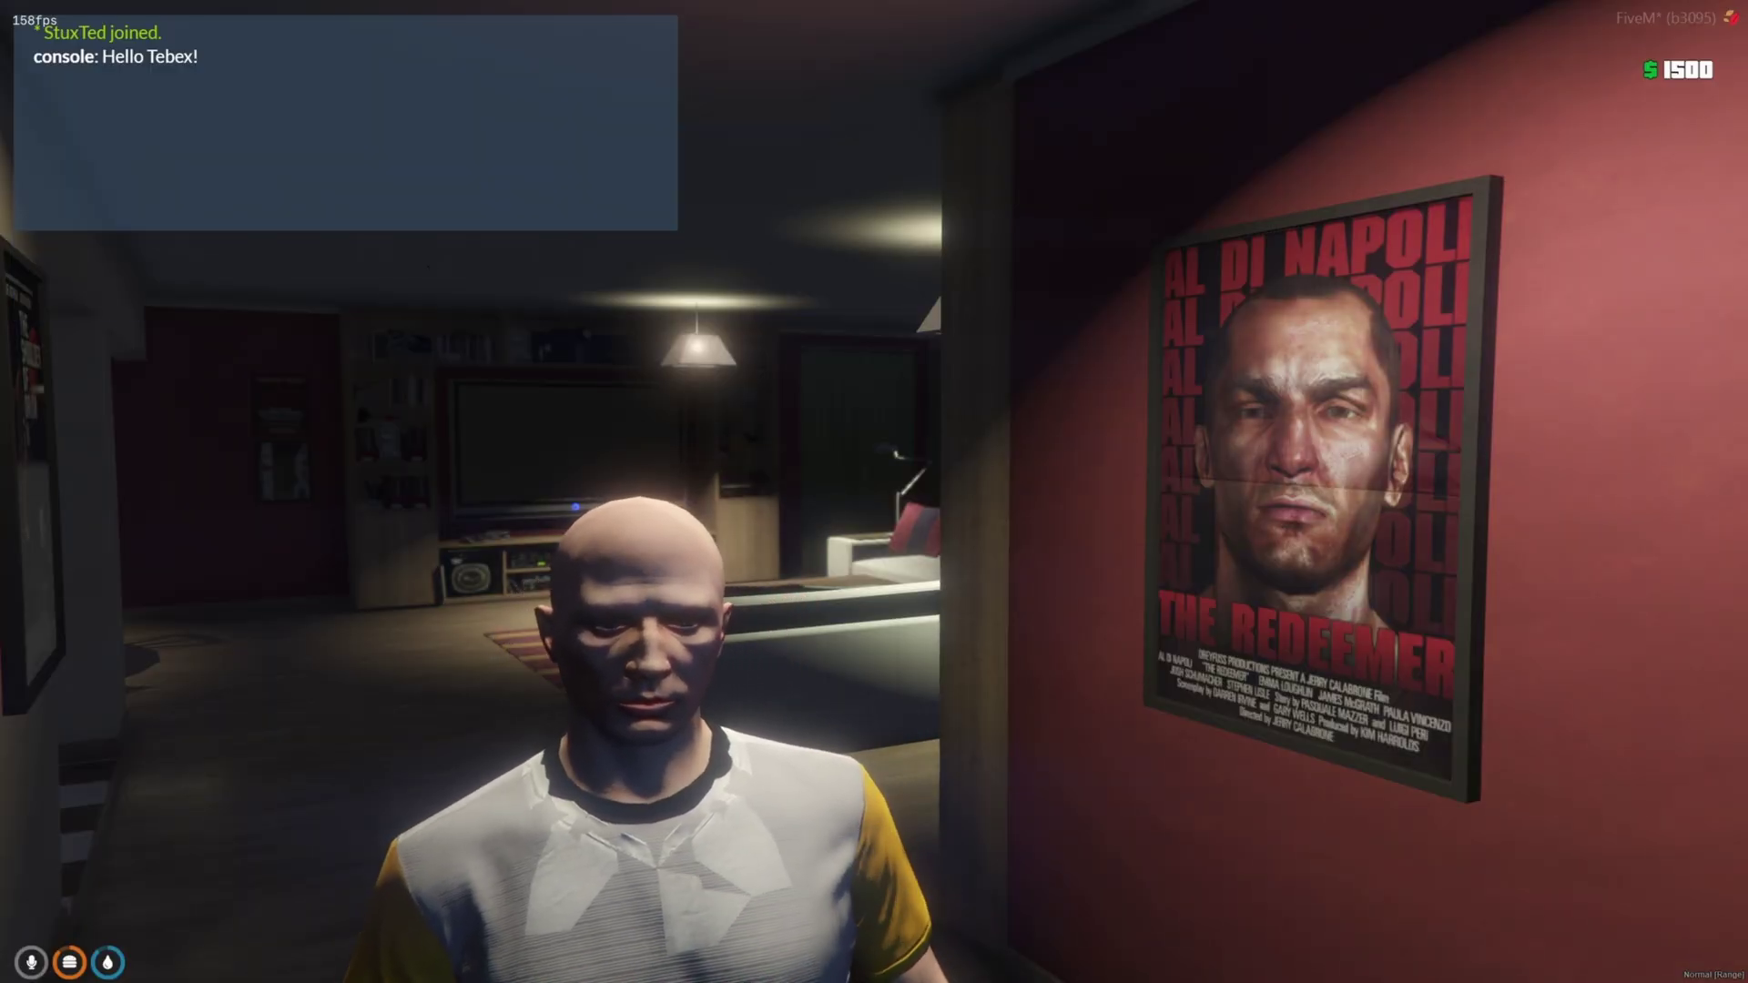
key(alt+Tab)
Reload the Tebex payment page so both package commands show as processed
click(73, 15)
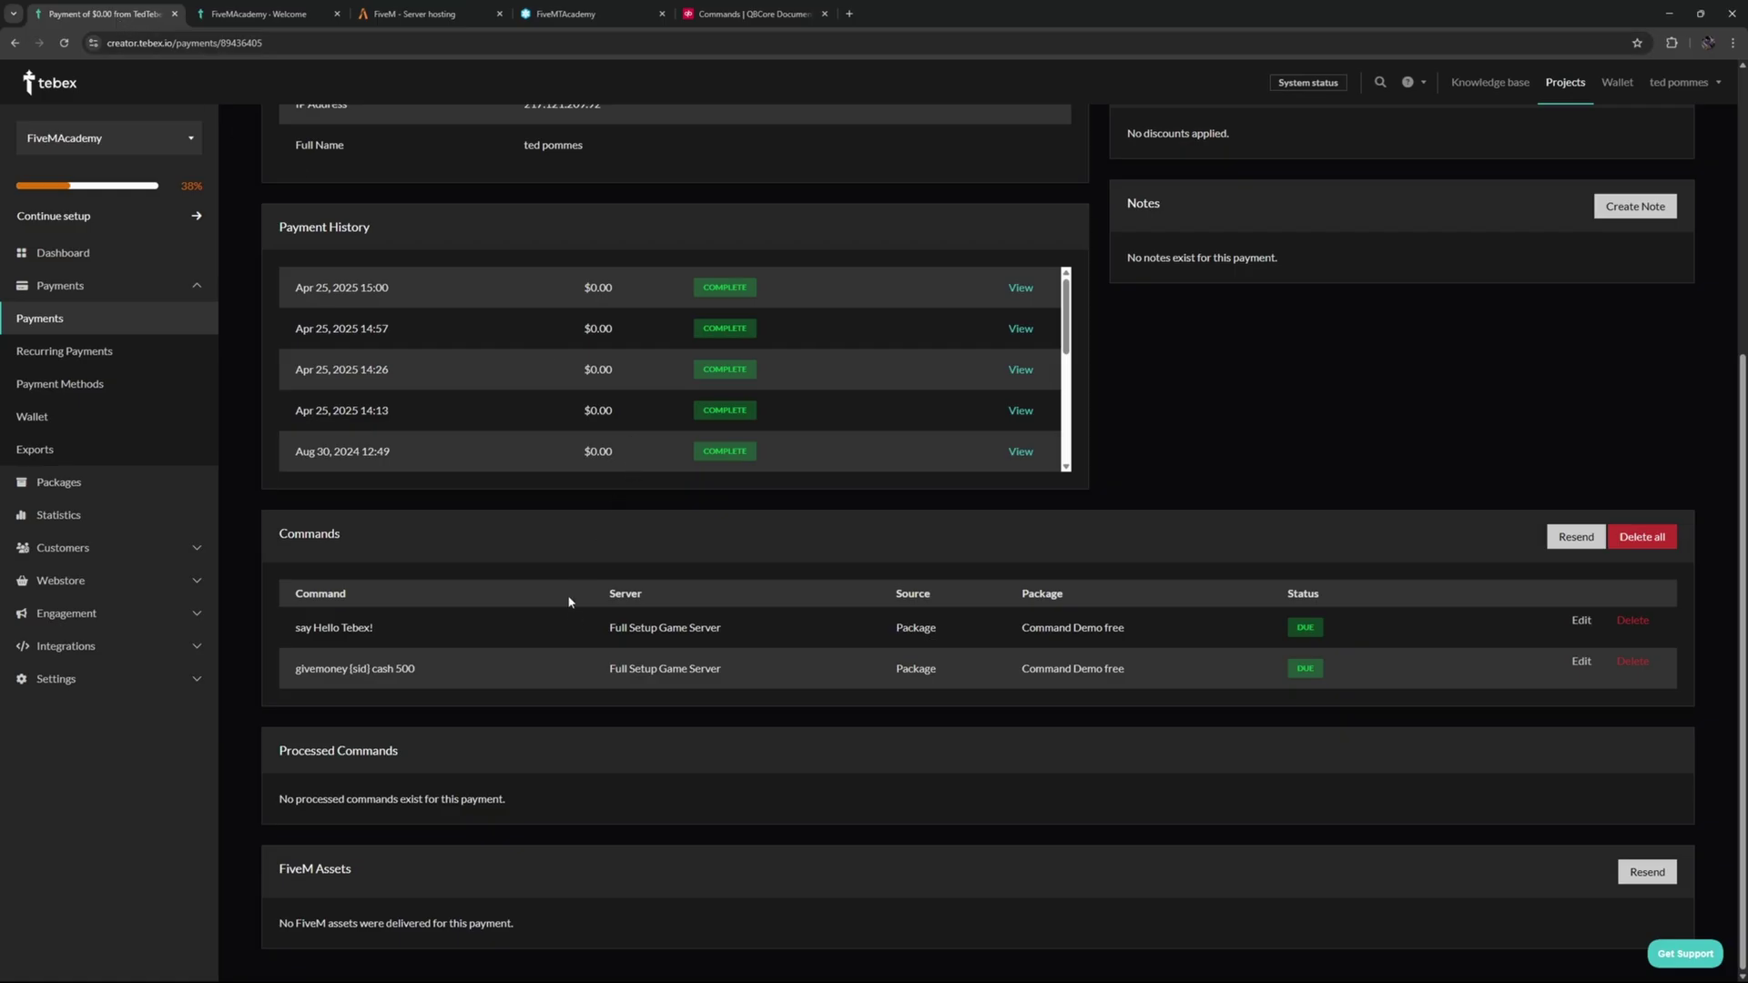
click(64, 43)
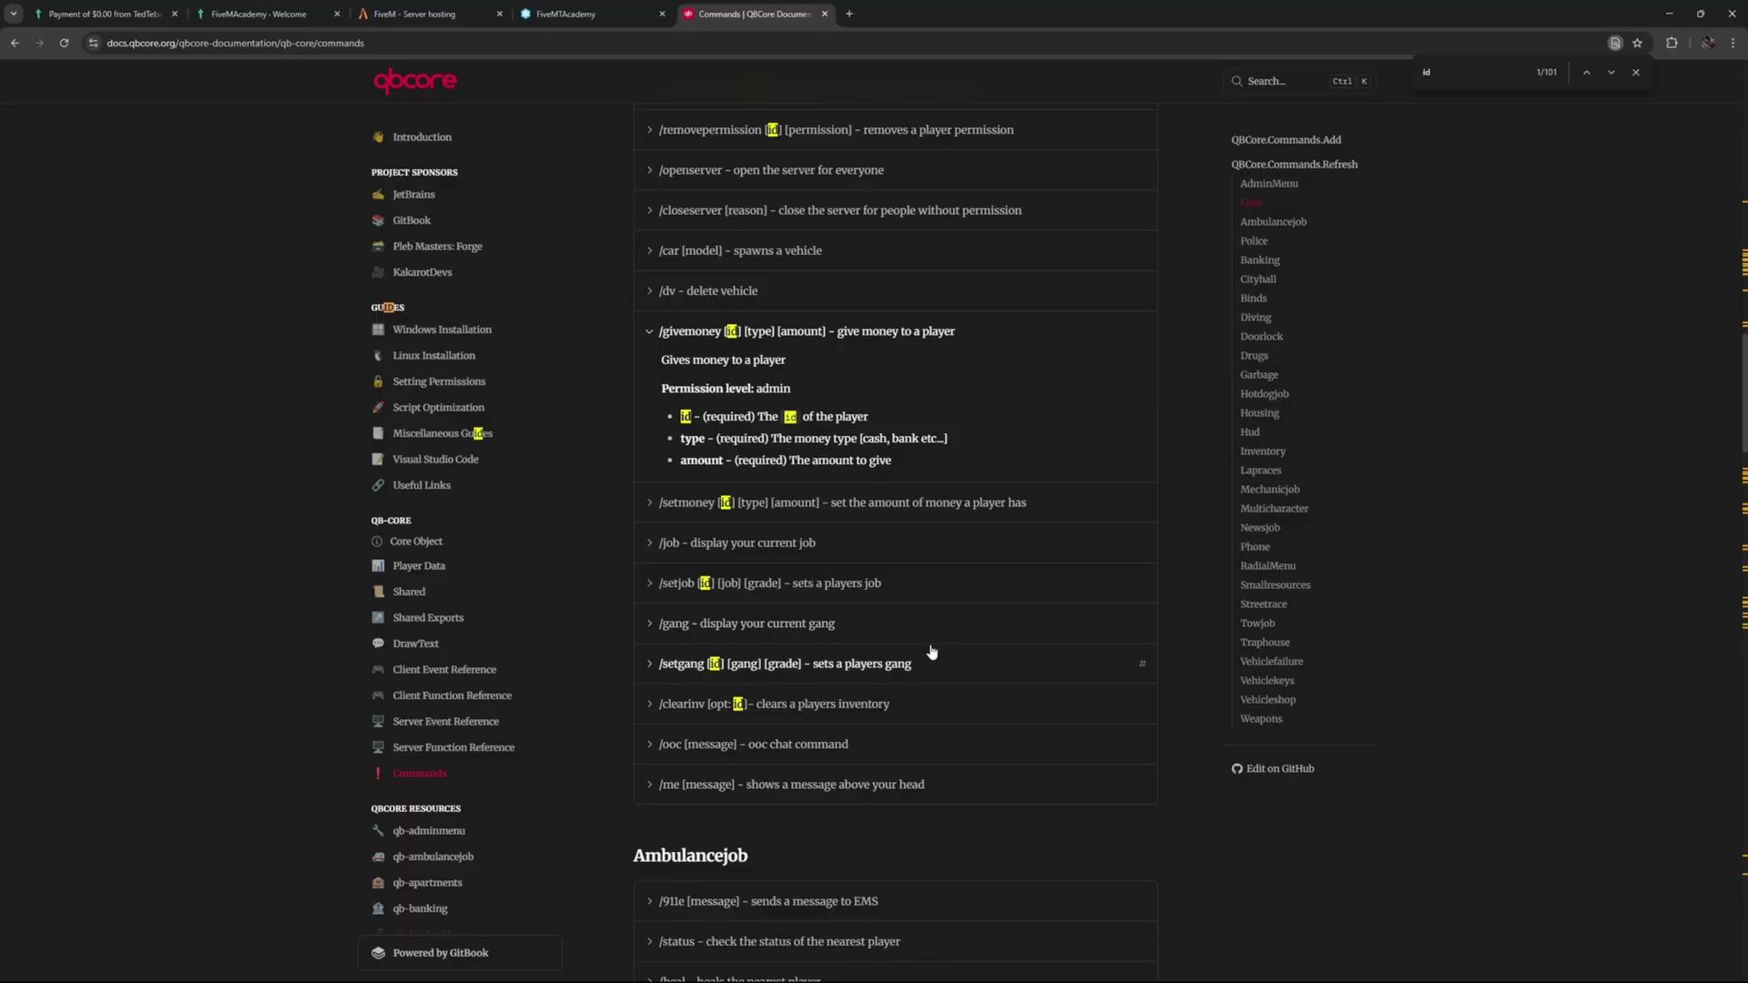
scroll(931, 652, down, 3)
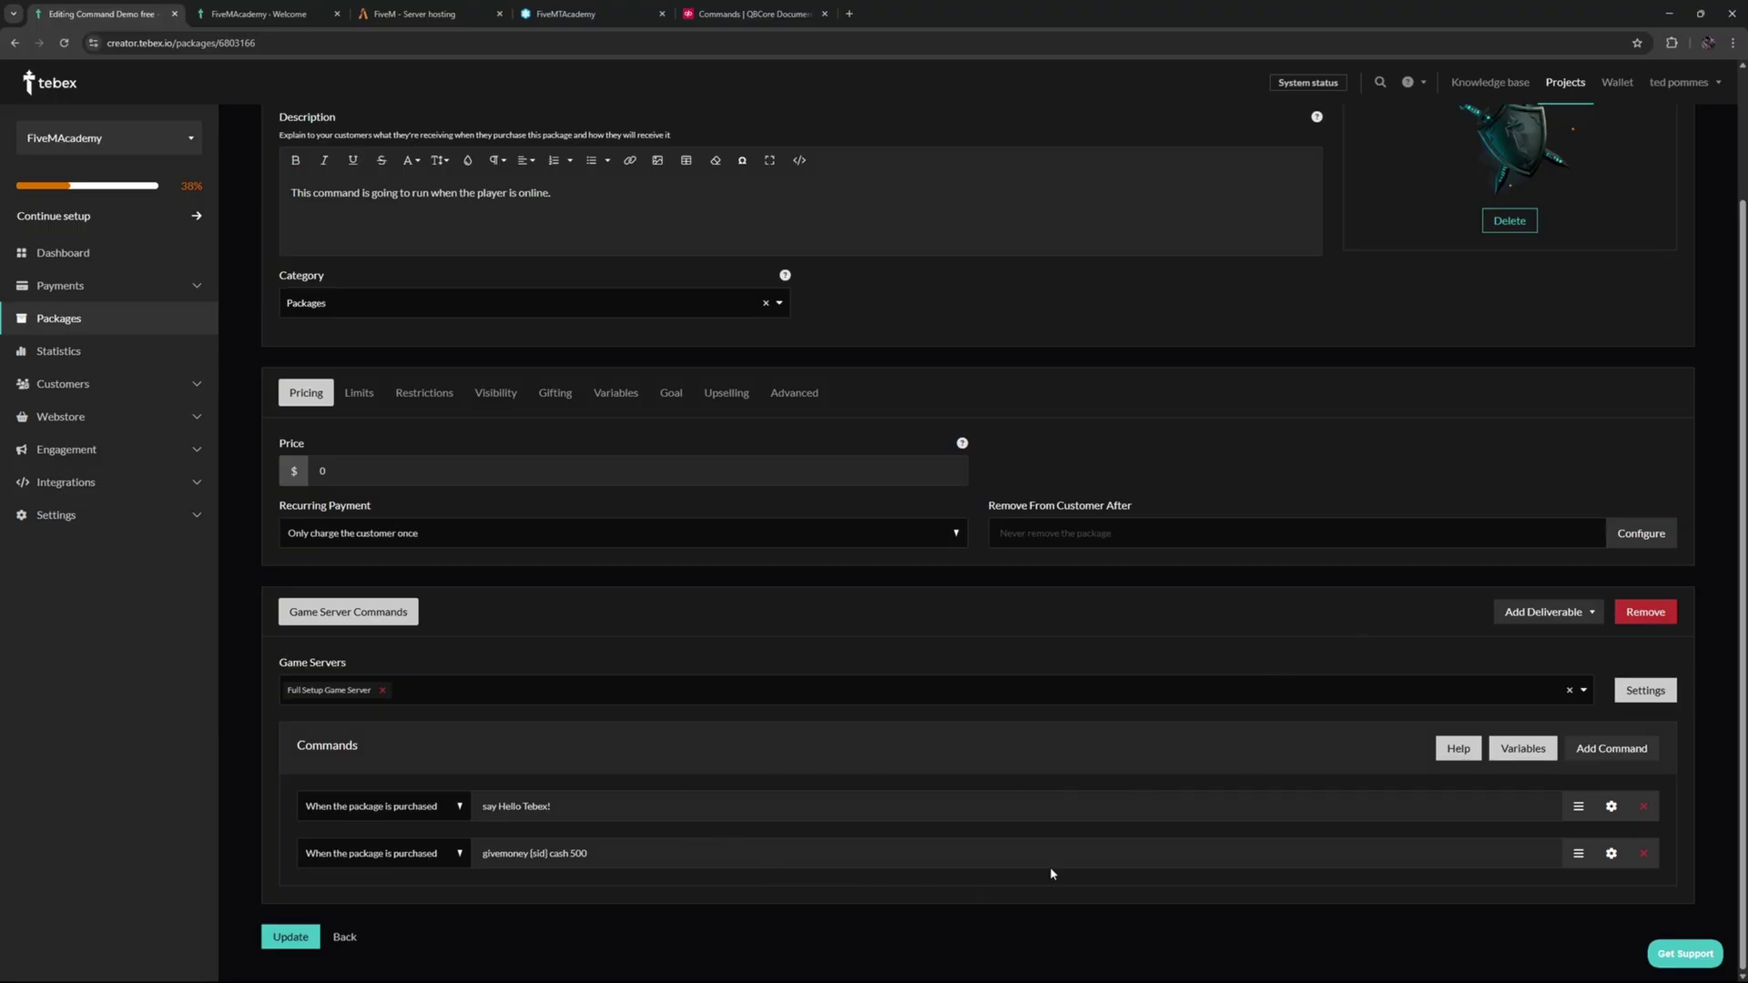
Expand the Add Deliverable dropdown on the Command Demo free package
click(1579, 615)
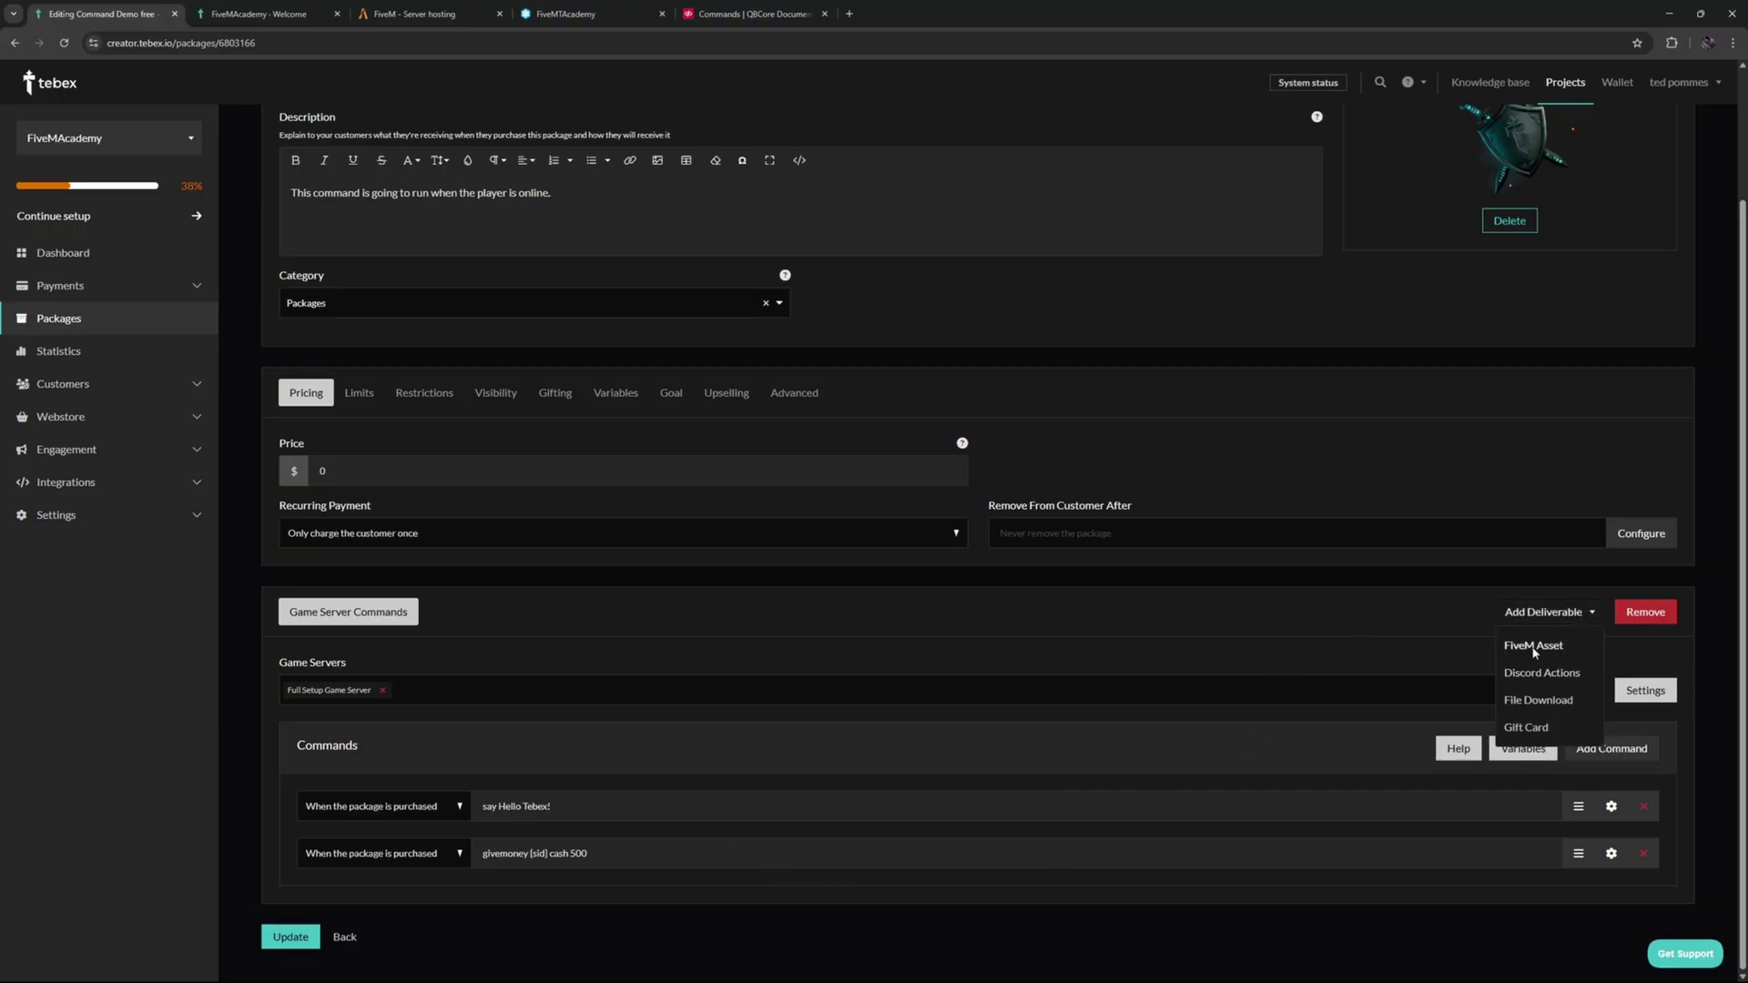